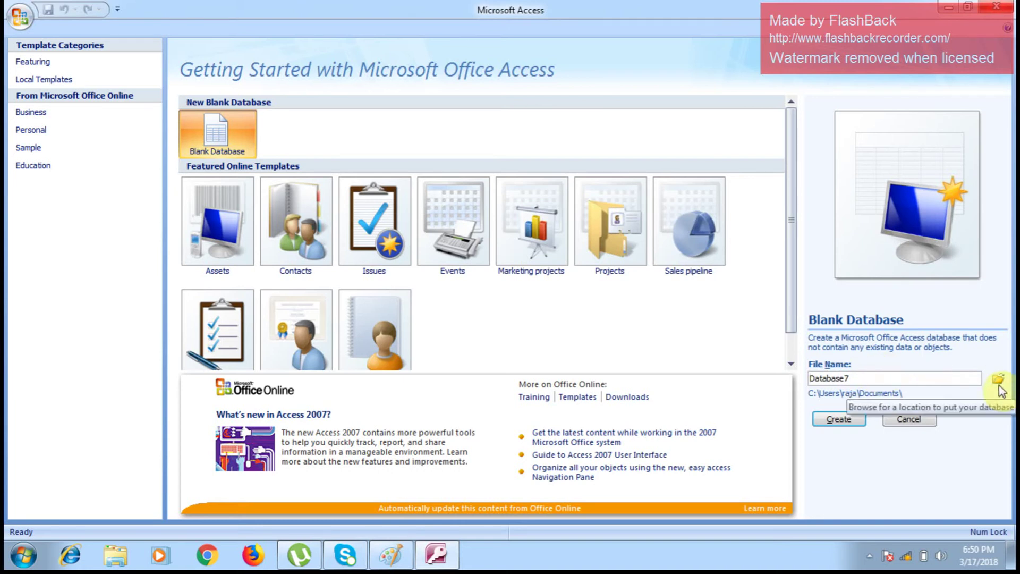
Create a blank database named Store in the Access 2002-2003 format and close its default table
{"action": "double_click", "coordinate": [856, 378]}
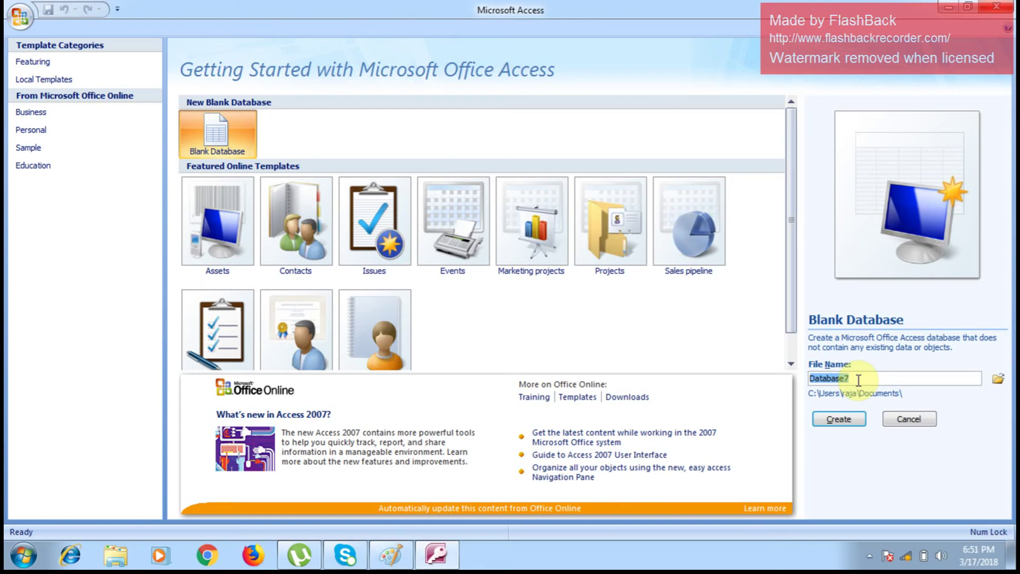
{"action": "type", "text": "Store"}
{"action": "left_click", "coordinate": [998, 380]}
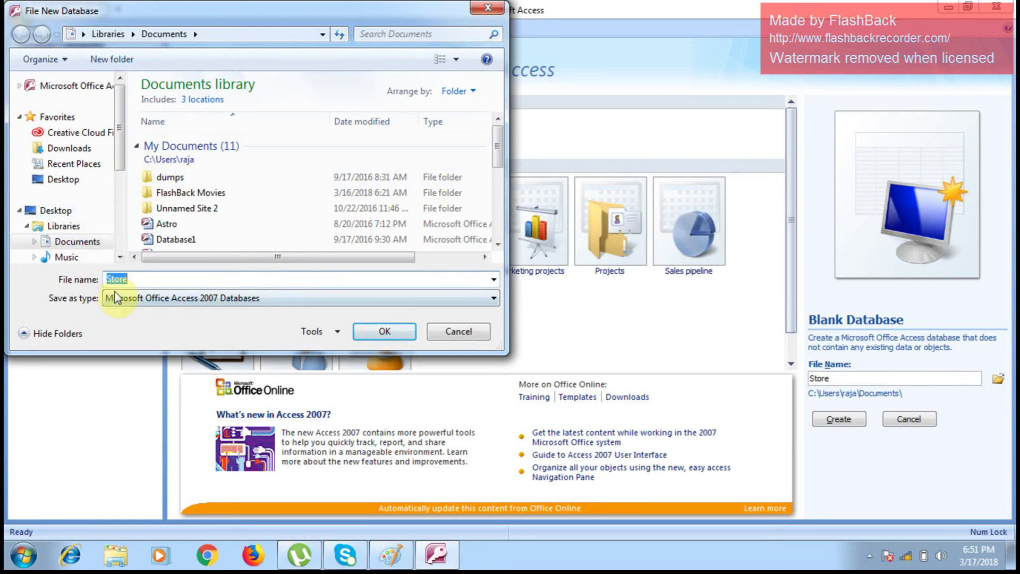
{"action": "left_click", "coordinate": [375, 301]}
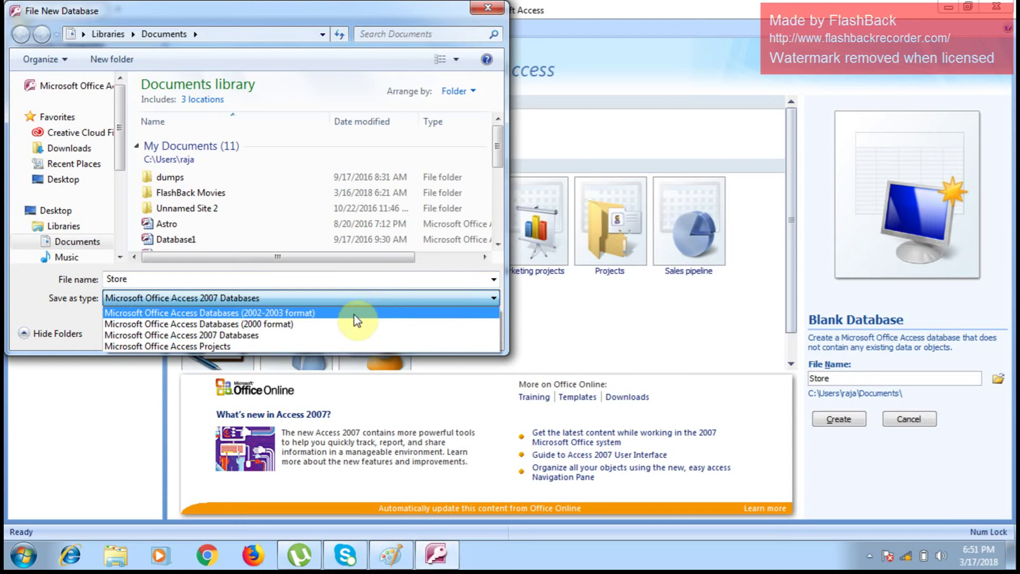
{"action": "left_click", "coordinate": [354, 313]}
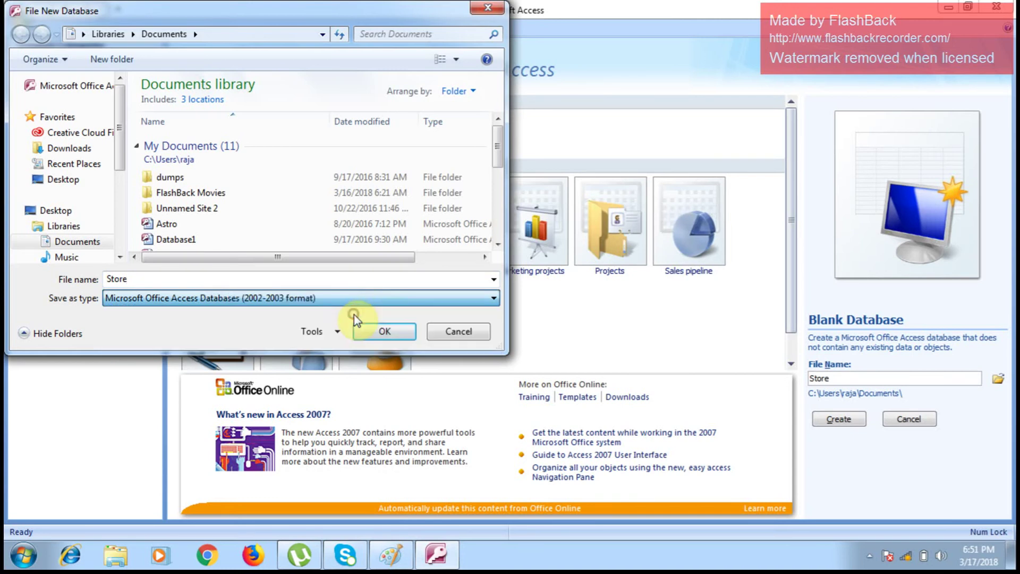
{"action": "left_click", "coordinate": [387, 337]}
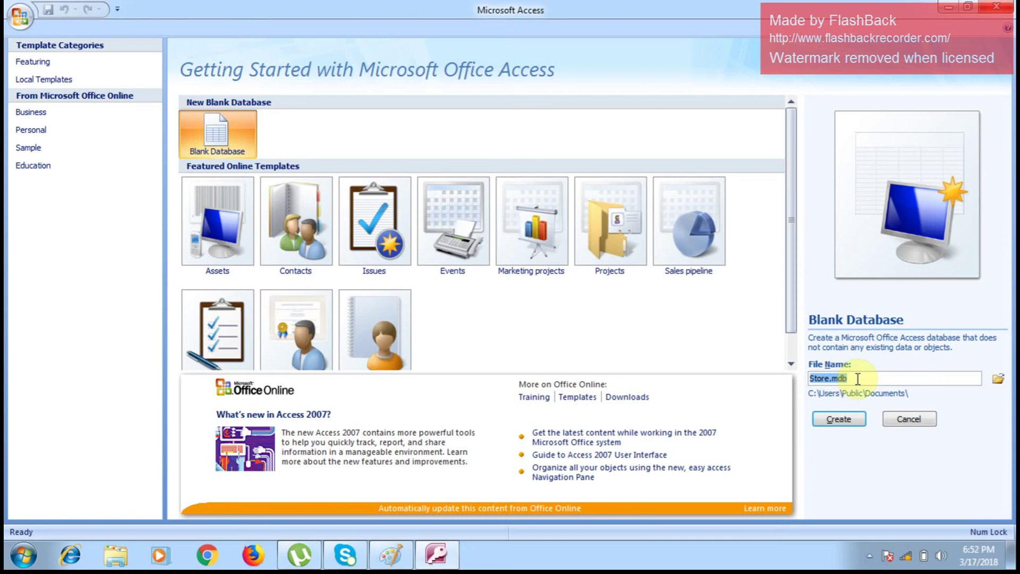
{"action": "left_click", "coordinate": [835, 423]}
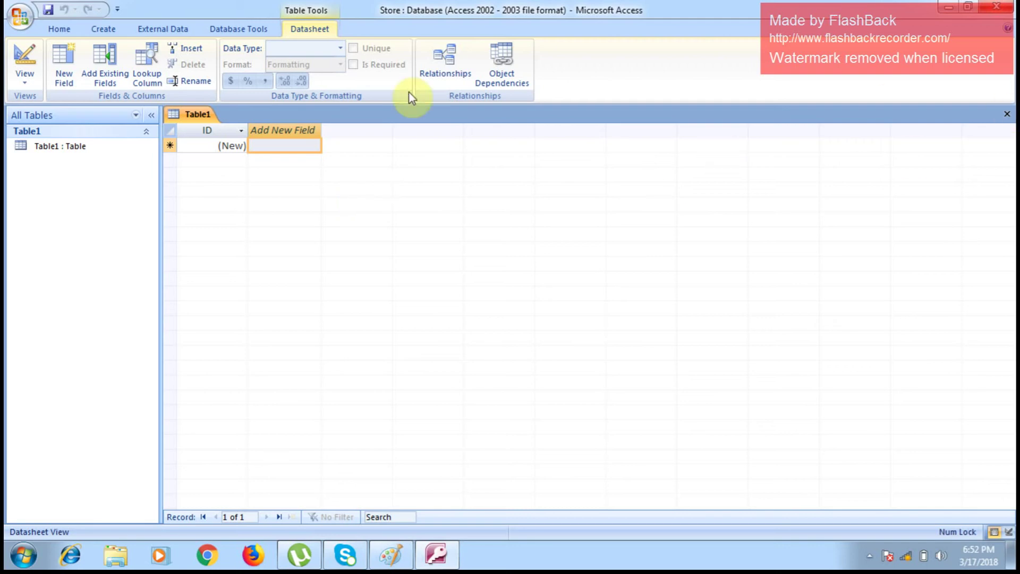
{"action": "left_click", "coordinate": [1009, 116]}
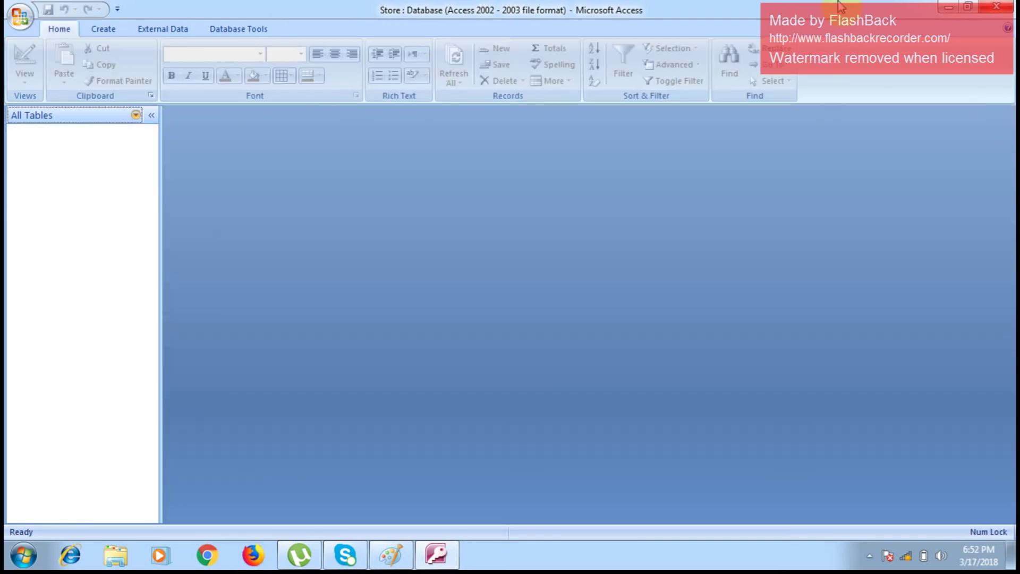
Start a new table in Design view with a first field Item_code of data type Text
{"action": "left_click", "coordinate": [104, 31]}
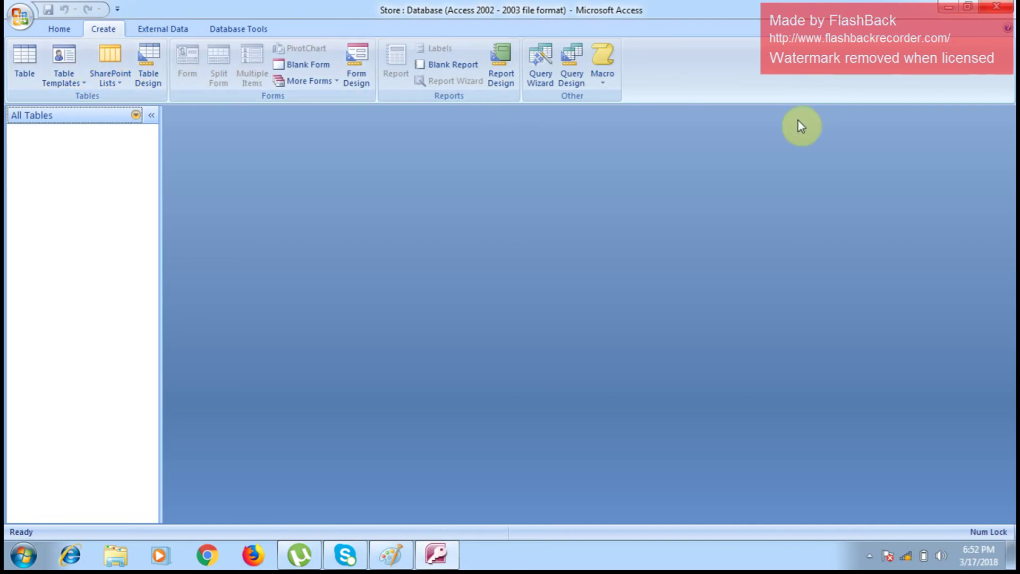
{"action": "left_click", "coordinate": [146, 65]}
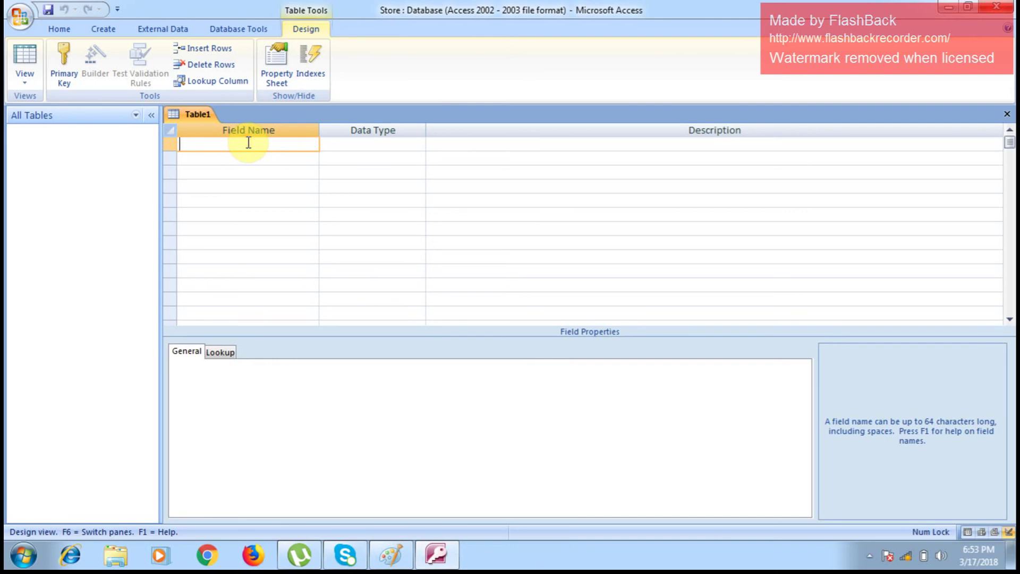
{"action": "type", "text": "Item_code"}
{"action": "key", "text": "Tab"}
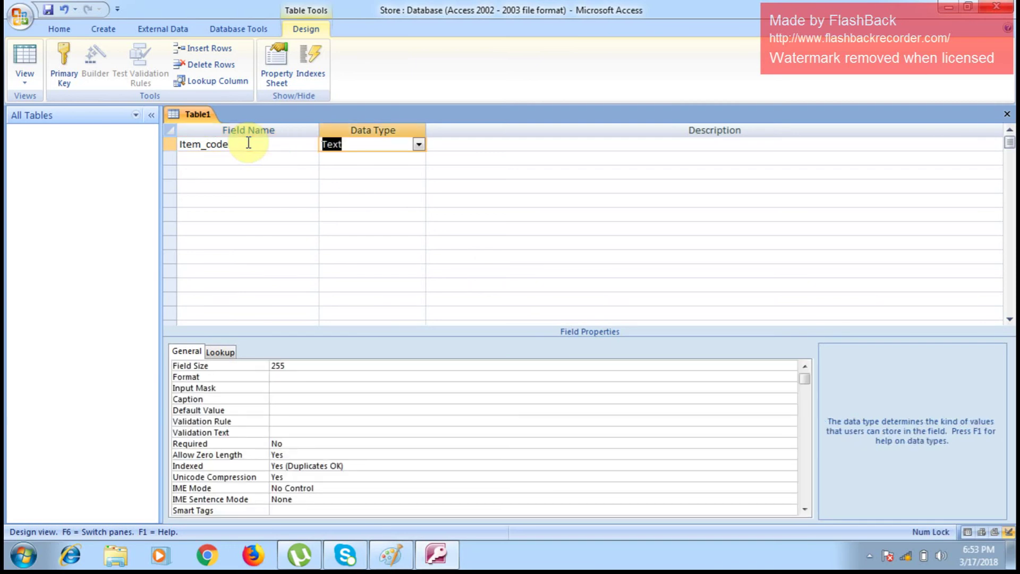
{"action": "left_click", "coordinate": [419, 145]}
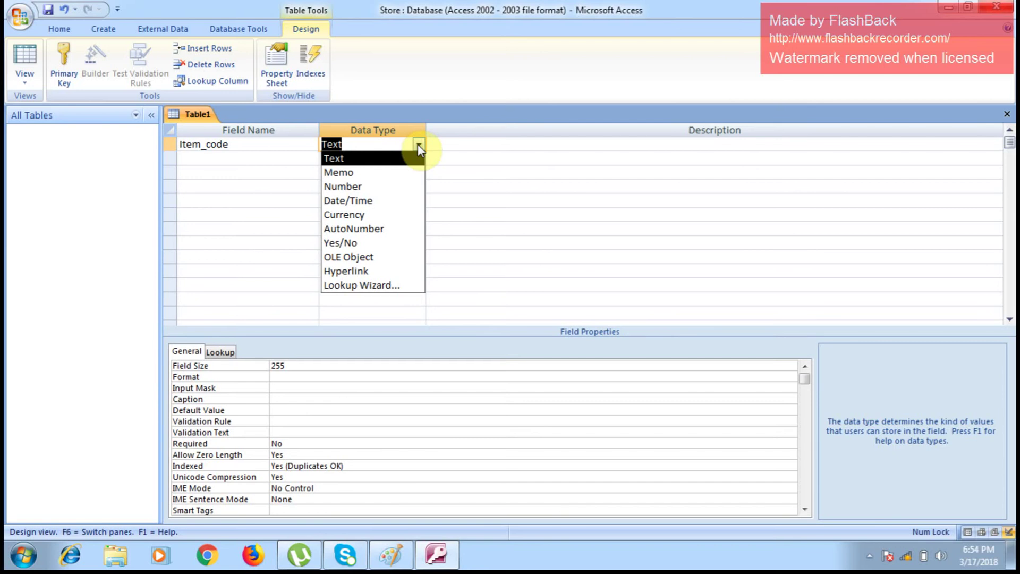
{"action": "left_click", "coordinate": [376, 159]}
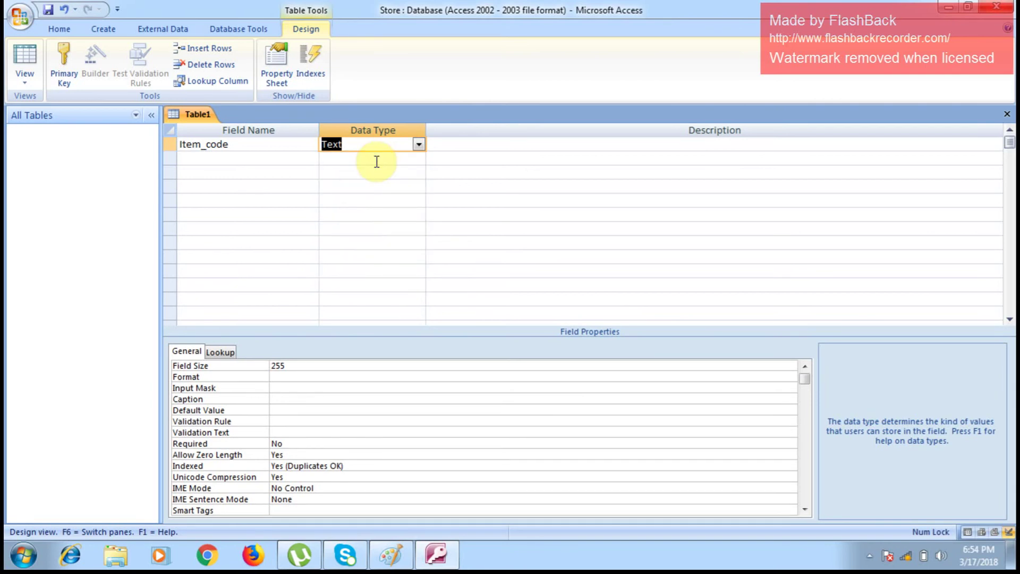
Add a second field named Item_name with the Text data type below Item_code
{"action": "left_click", "coordinate": [202, 159]}
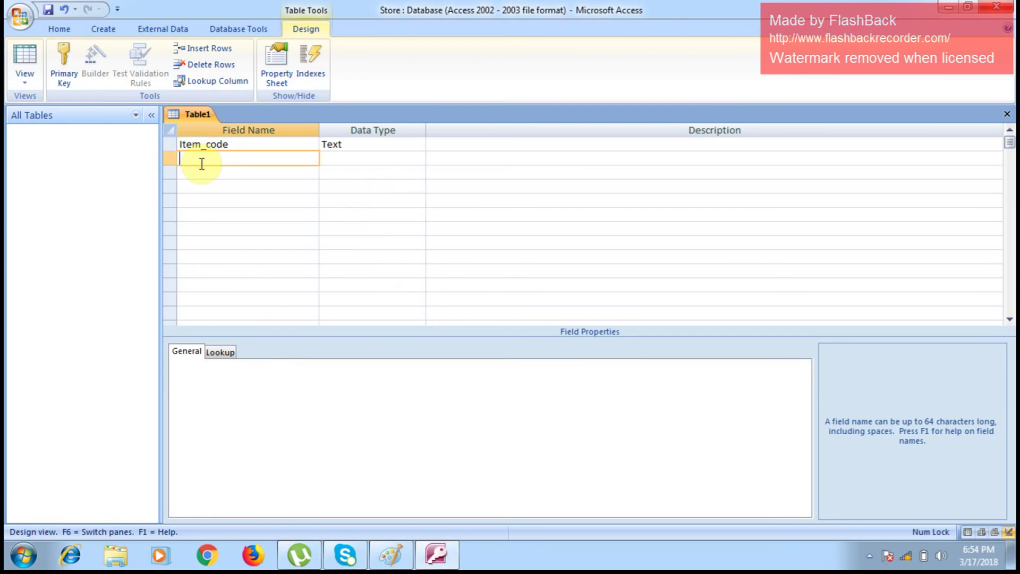
{"action": "type", "text": "Item_name"}
{"action": "left_click", "coordinate": [200, 146]}
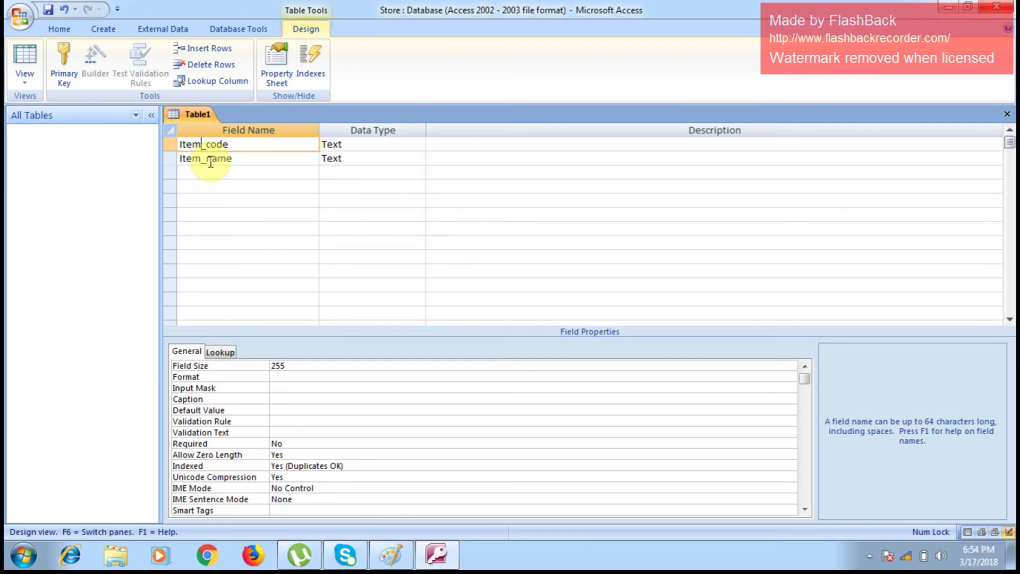
{"action": "left_click", "coordinate": [243, 160]}
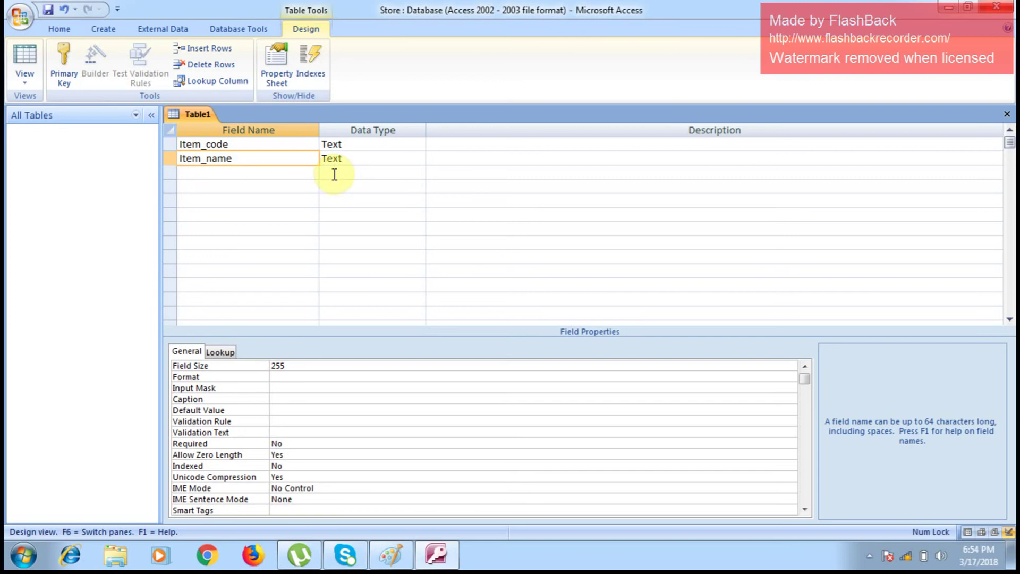
{"action": "left_click", "coordinate": [379, 155]}
Add two more Text fields named type and Brand below Item_name
{"action": "left_click", "coordinate": [205, 174]}
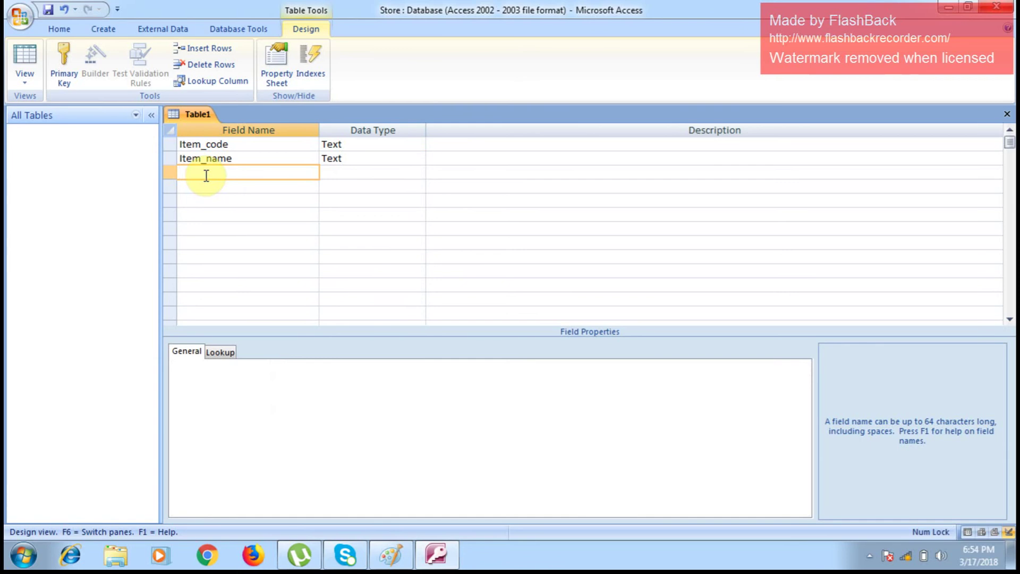
{"action": "type", "text": "type"}
{"action": "key", "text": "Tab"}
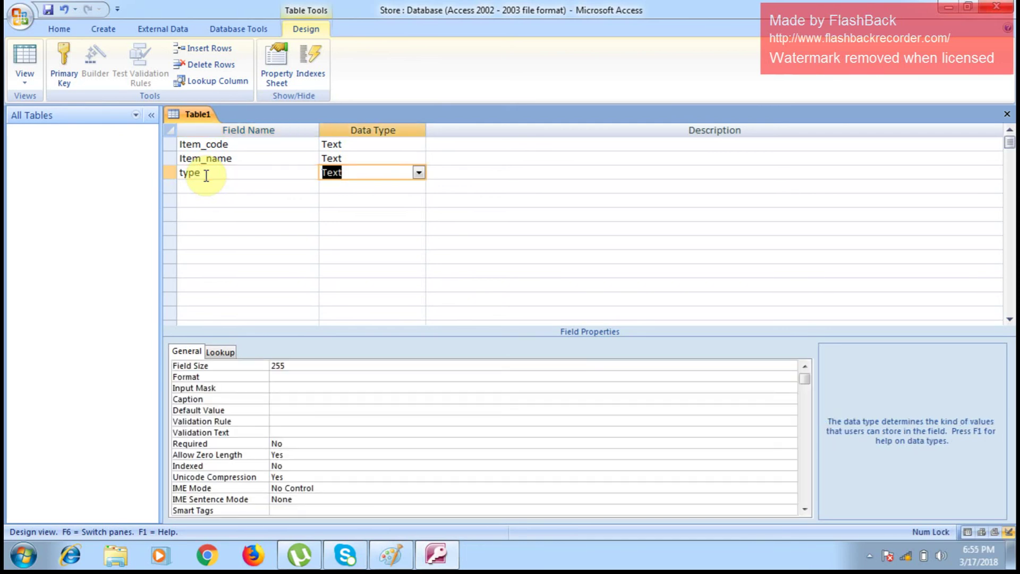
{"action": "key", "text": "Tab"}
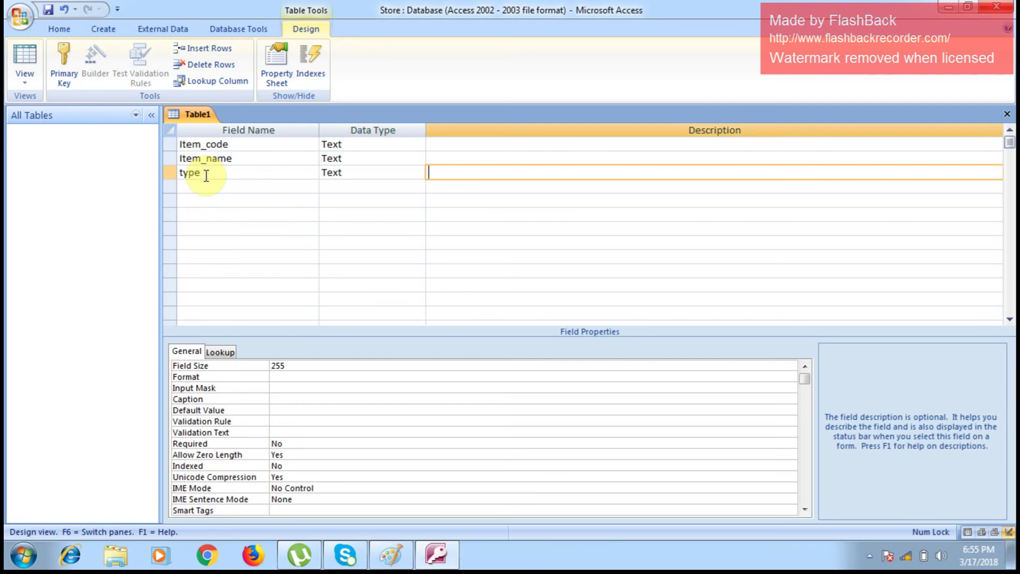
{"action": "key", "text": "Tab"}
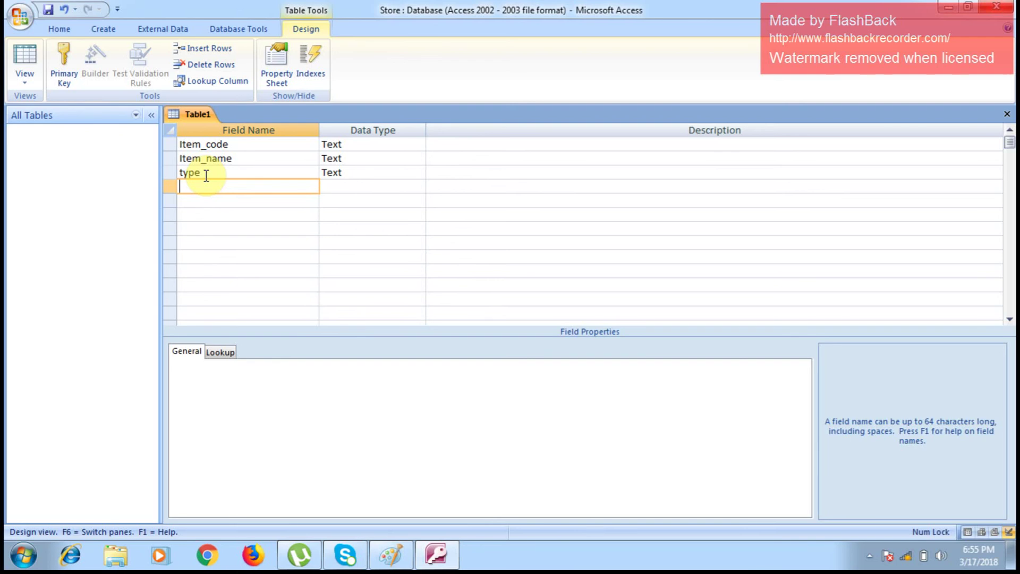
{"action": "type", "text": "Brand"}
{"action": "key", "text": "Tab"}
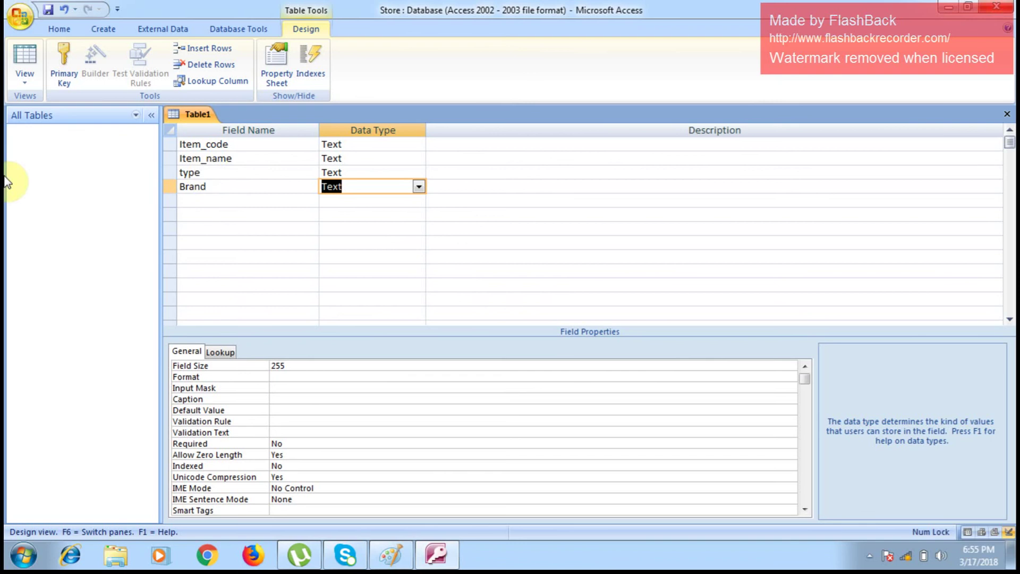
Make the Item_code field the table's primary key
{"action": "left_click", "coordinate": [277, 170]}
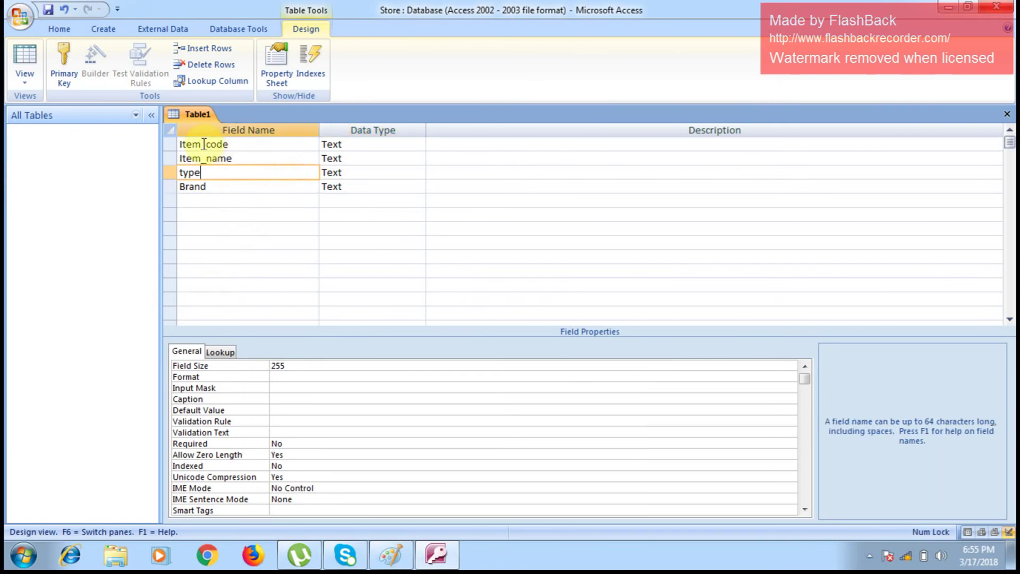
{"action": "left_click", "coordinate": [186, 144]}
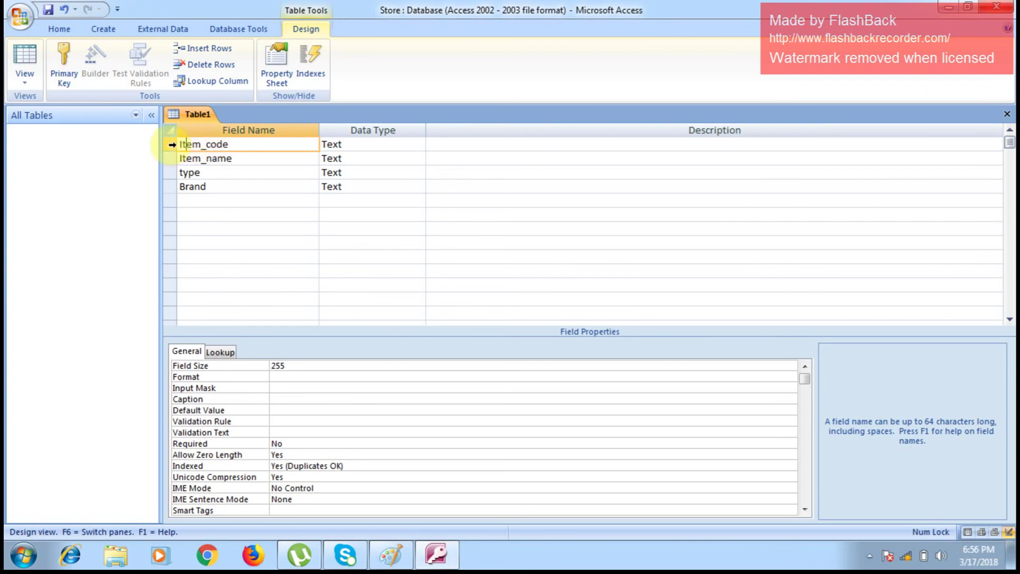
{"action": "left_click", "coordinate": [172, 145]}
{"action": "right_click", "coordinate": [172, 145]}
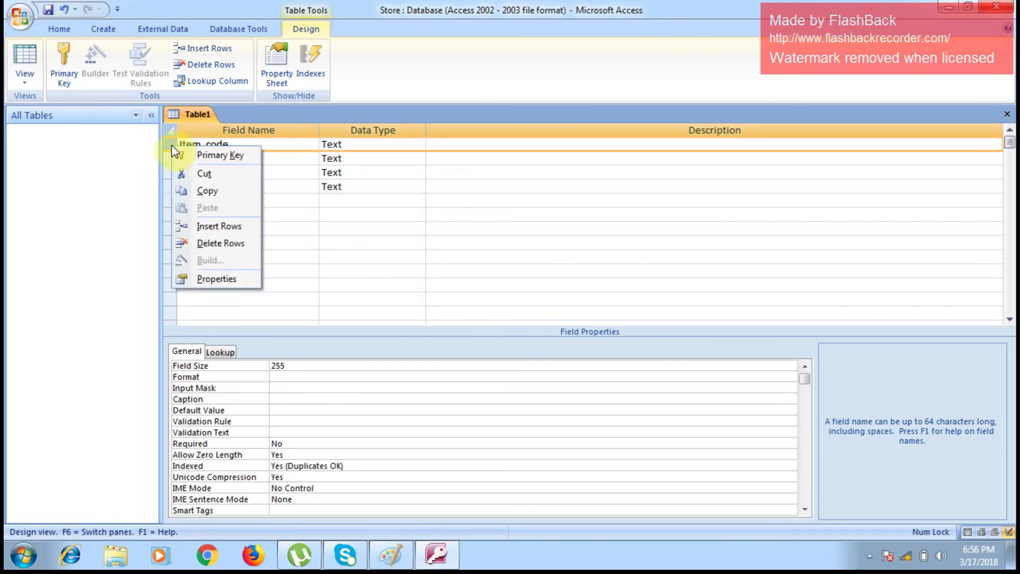
{"action": "left_click", "coordinate": [202, 157]}
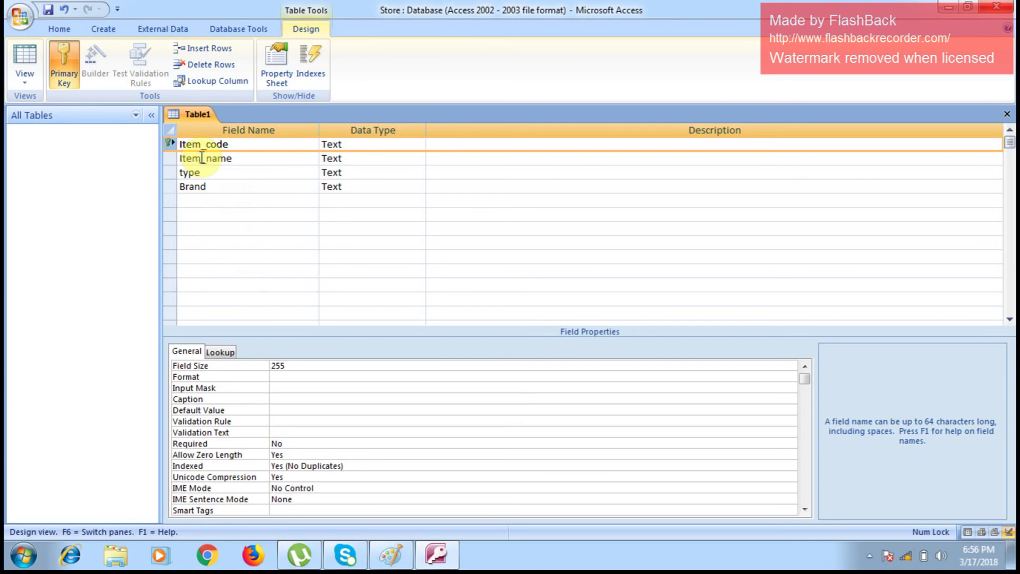
{"action": "left_click", "coordinate": [220, 196]}
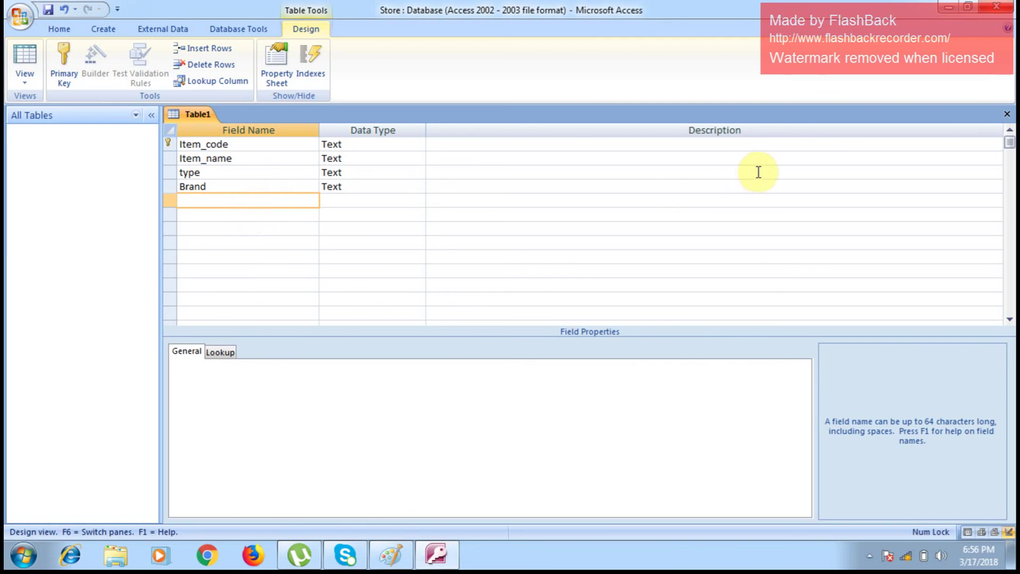
Close the table design and save the table under the name material
{"action": "left_click", "coordinate": [1007, 114]}
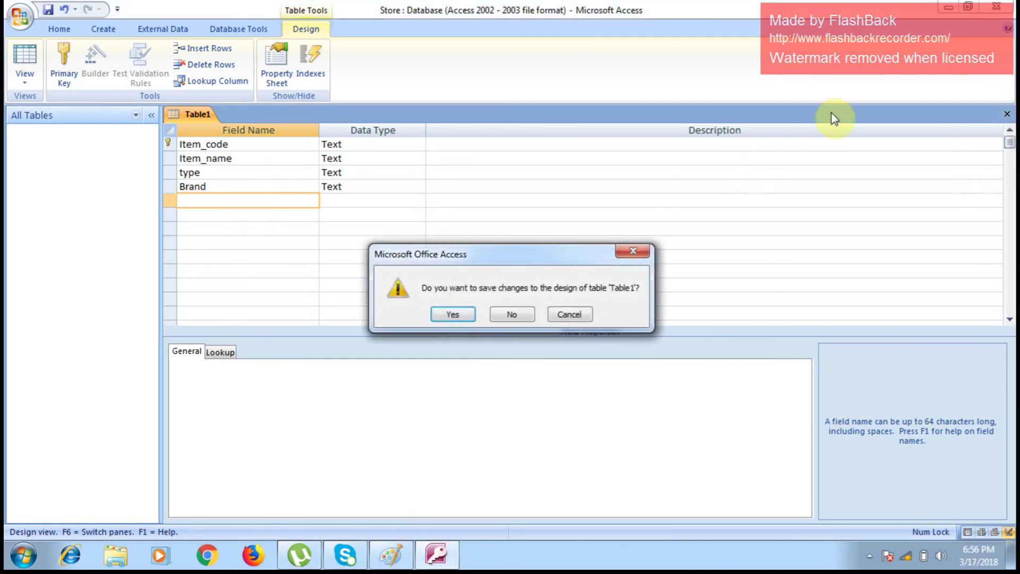
{"action": "left_click", "coordinate": [455, 315]}
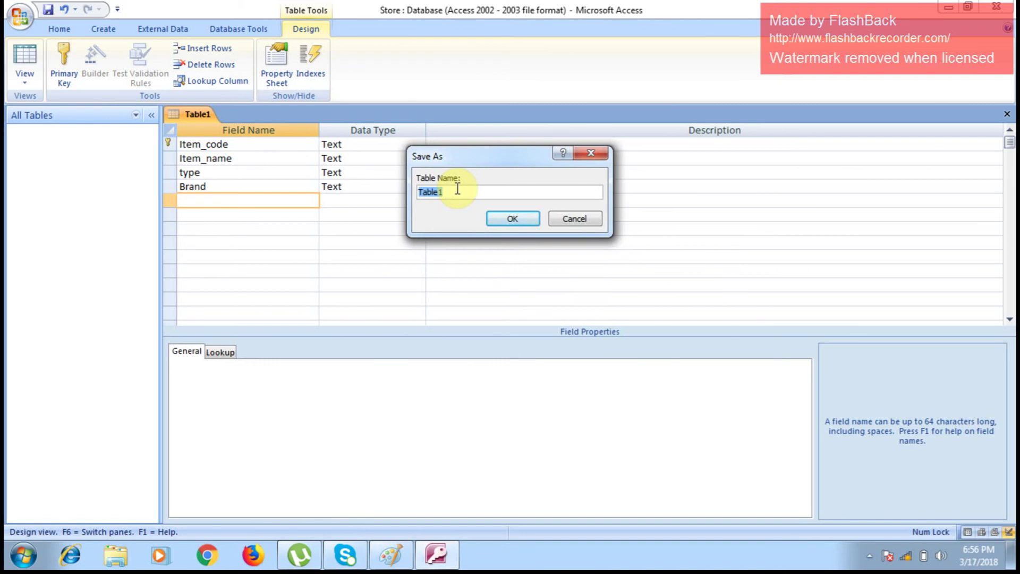
{"action": "type", "text": "mat"}
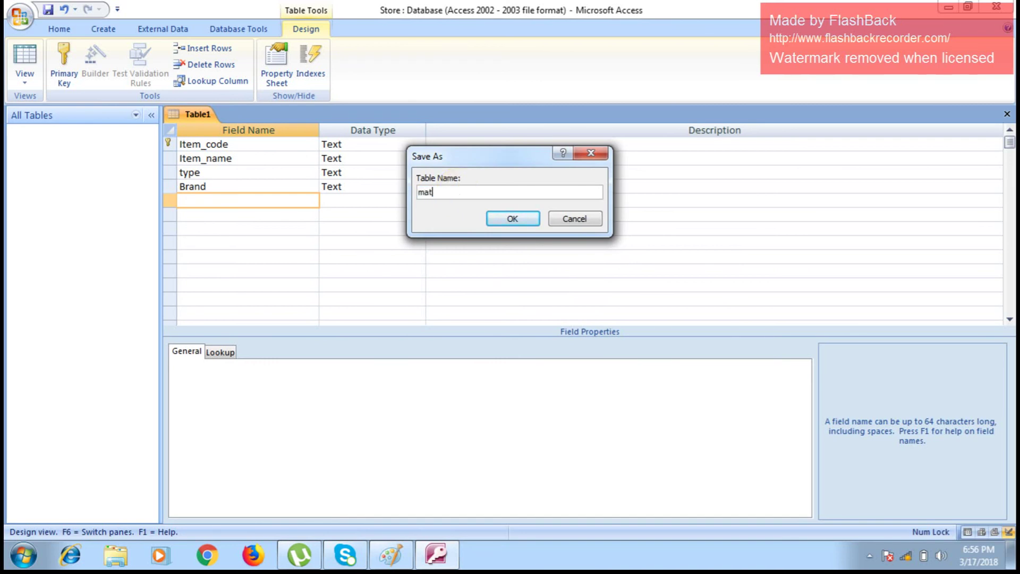
{"action": "type", "text": "erial"}
{"action": "left_click", "coordinate": [521, 222]}
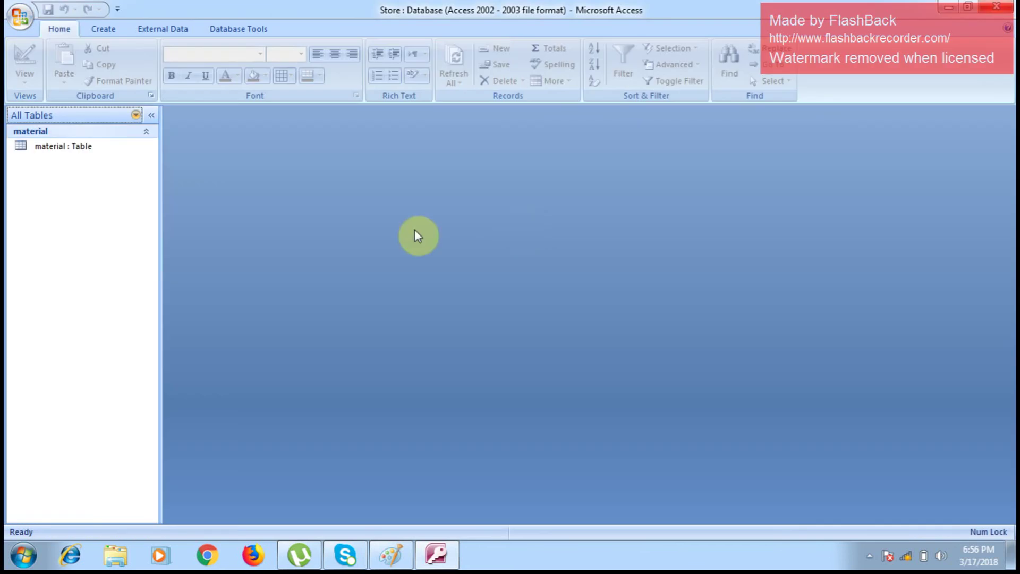
Inspect the material table's datasheet and its field list in Design View, closing each view without making changes
{"action": "double_click", "coordinate": [61, 149]}
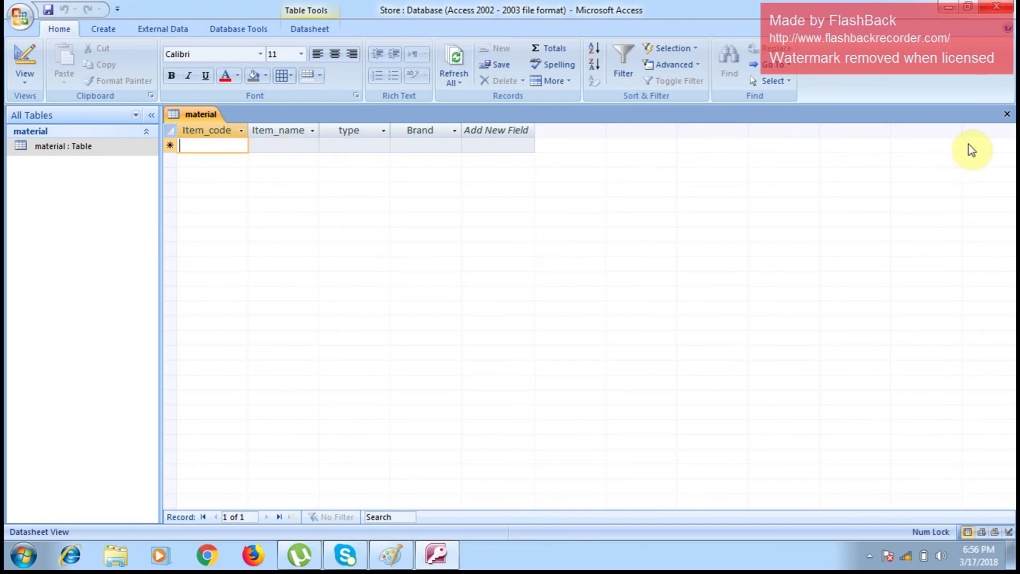
{"action": "left_click", "coordinate": [1007, 115]}
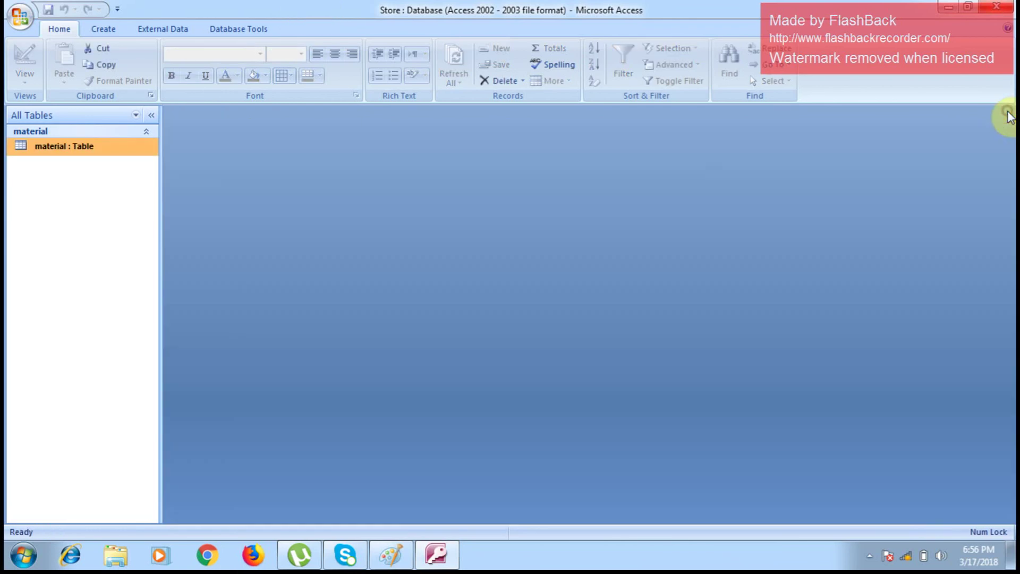
{"action": "right_click", "coordinate": [78, 148]}
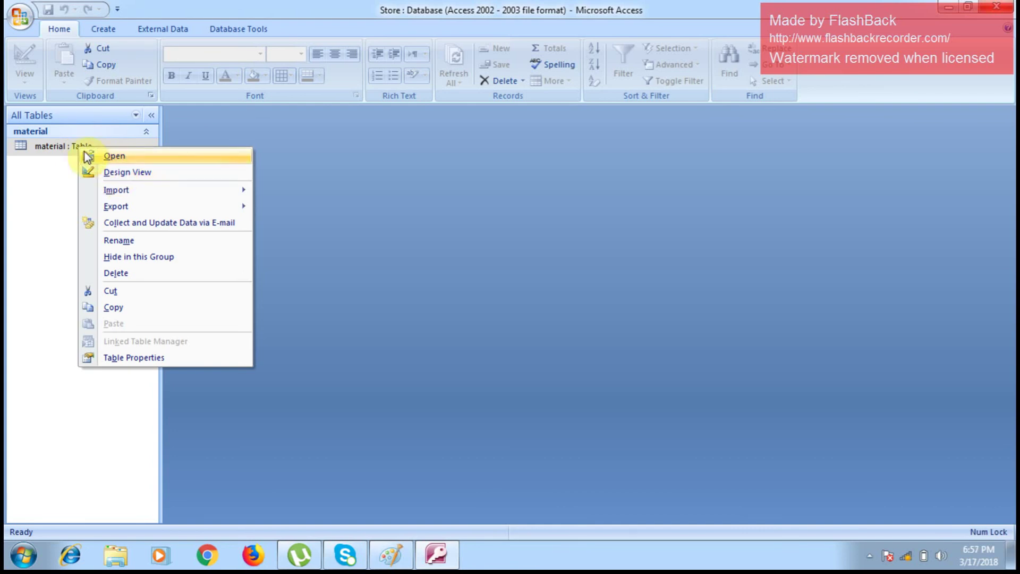
{"action": "right_click", "coordinate": [50, 148]}
{"action": "left_click", "coordinate": [107, 174]}
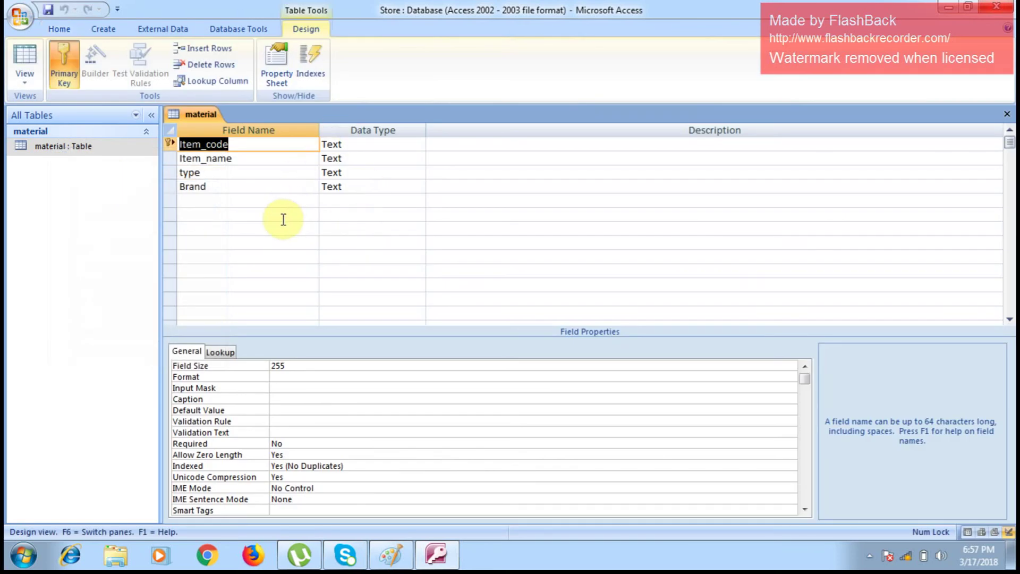
{"action": "left_click", "coordinate": [229, 187]}
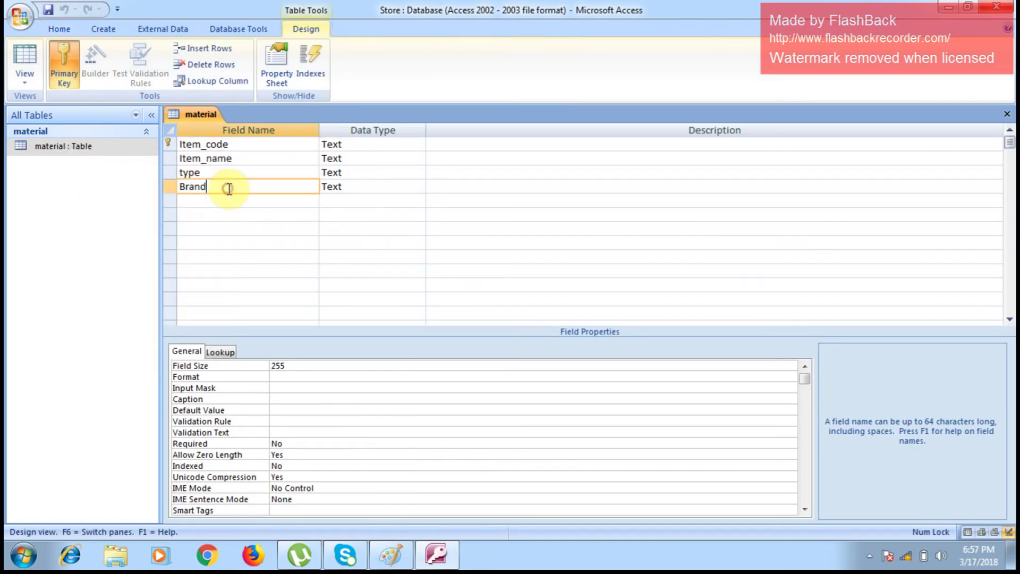
{"action": "left_click", "coordinate": [205, 199]}
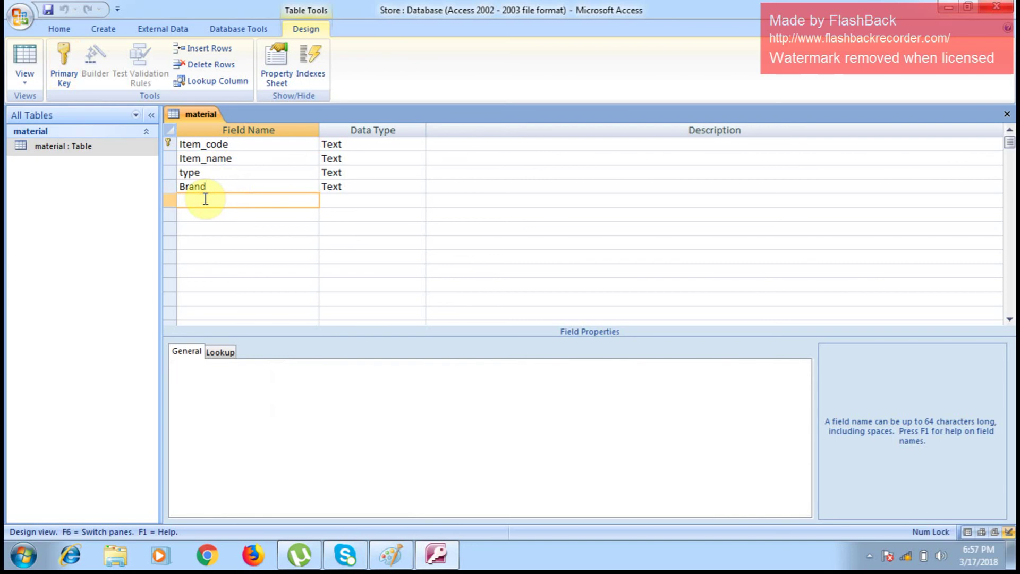
{"action": "left_click", "coordinate": [1007, 116]}
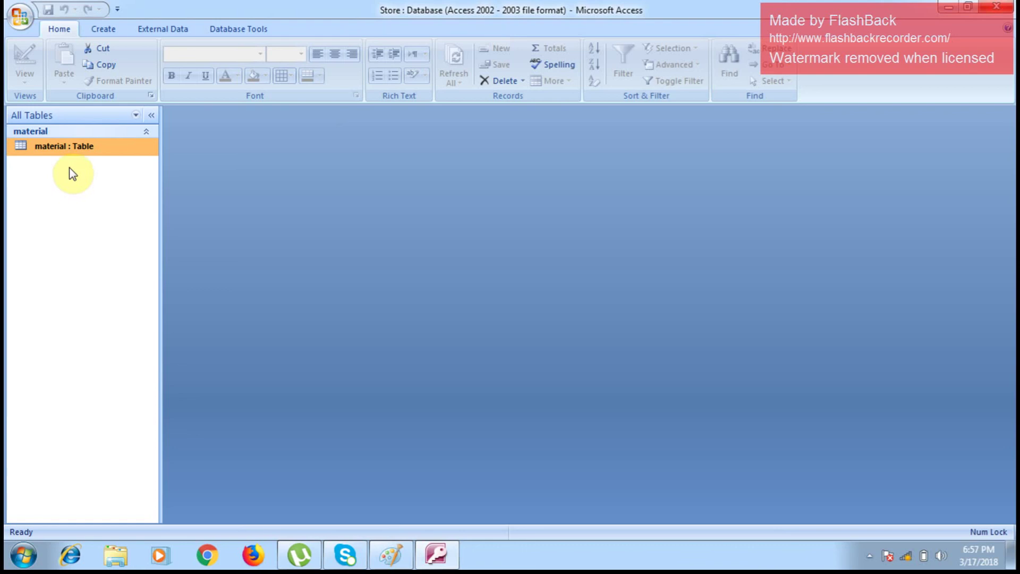
Open the material table for data entry and start its first record with Item_code A1001 and Item_name DVD PLAYER
{"action": "double_click", "coordinate": [79, 155]}
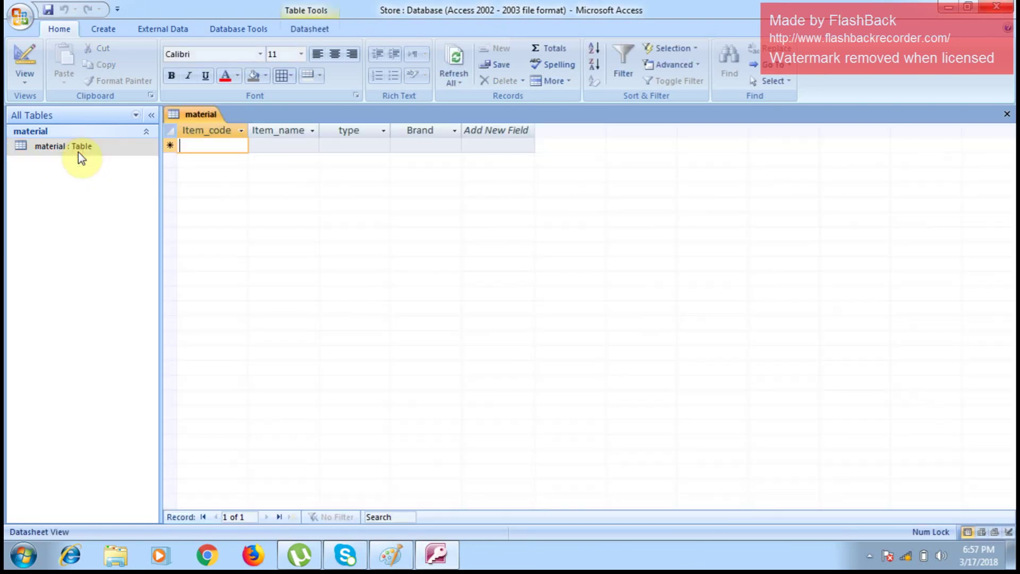
{"action": "left_click", "coordinate": [223, 147]}
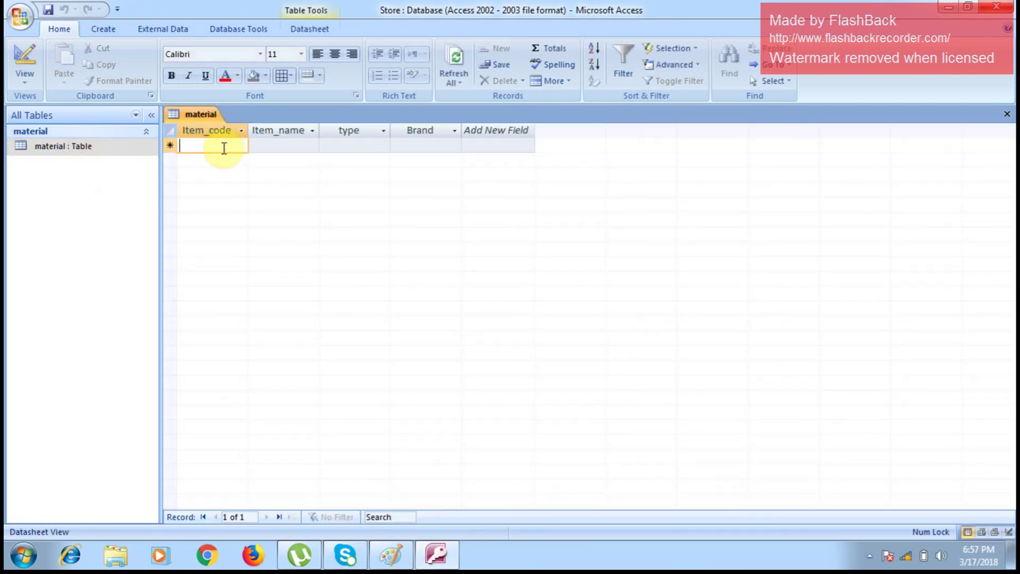
{"action": "type", "text": "A"}
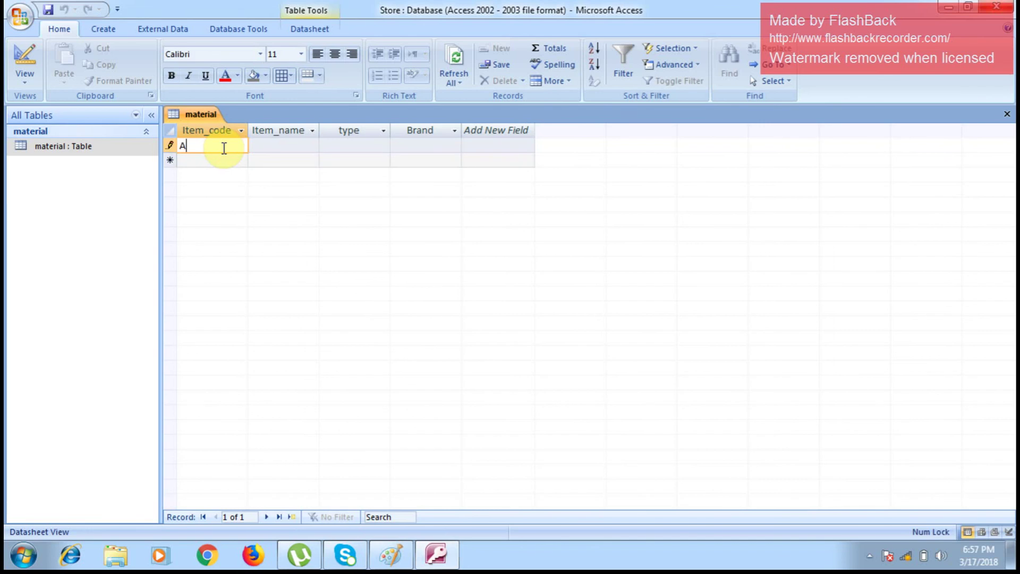
{"action": "type", "text": "1001"}
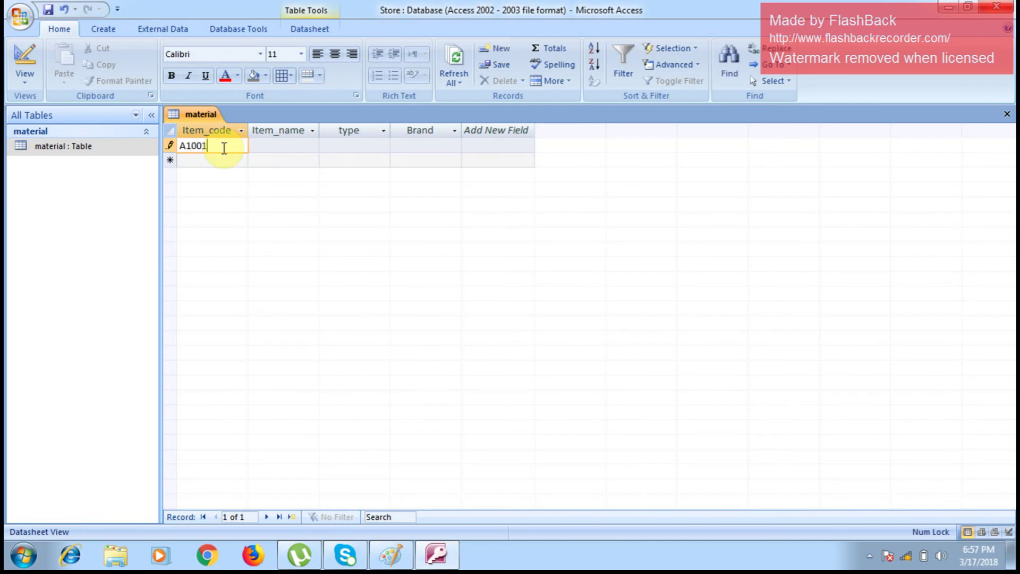
{"action": "key", "text": "Tab"}
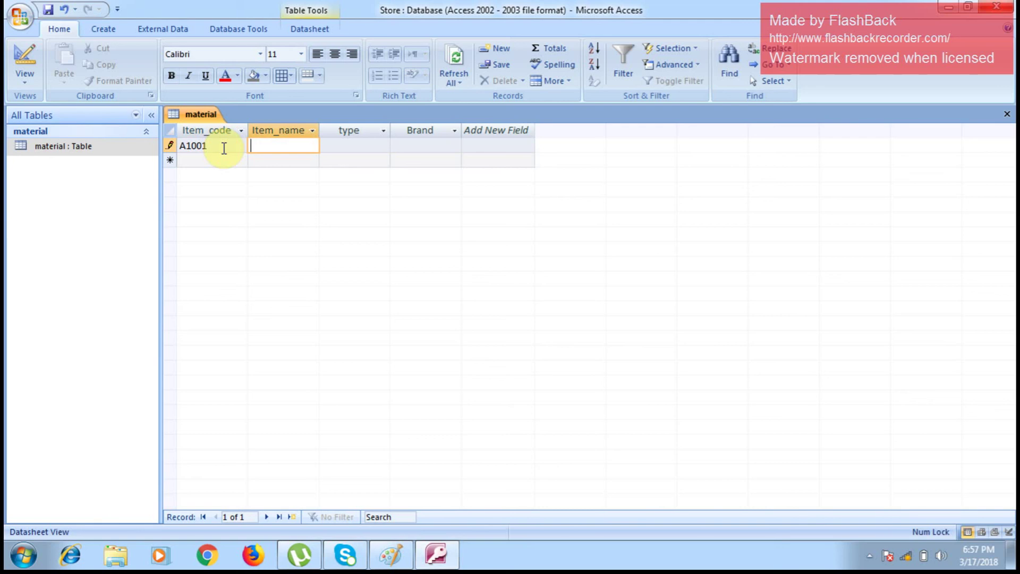
{"action": "type", "text": "d"}
{"action": "key", "text": "BackSpace"}
{"action": "key", "text": "Caps_Lock"}
{"action": "type", "text": "DVD PLAYER"}
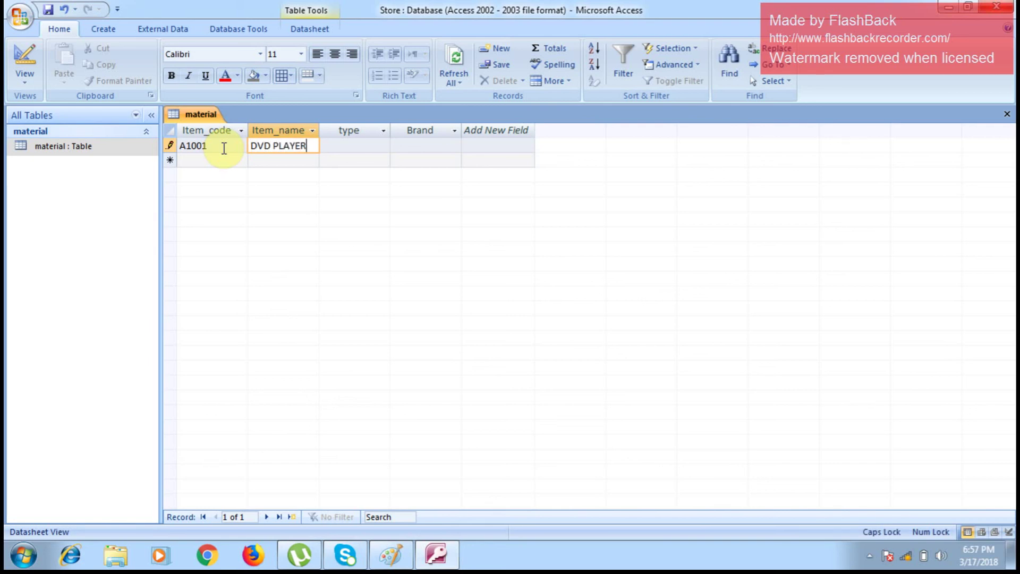
Complete the A1001 record with type NOS and Brand SONY
{"action": "left_click", "coordinate": [360, 150]}
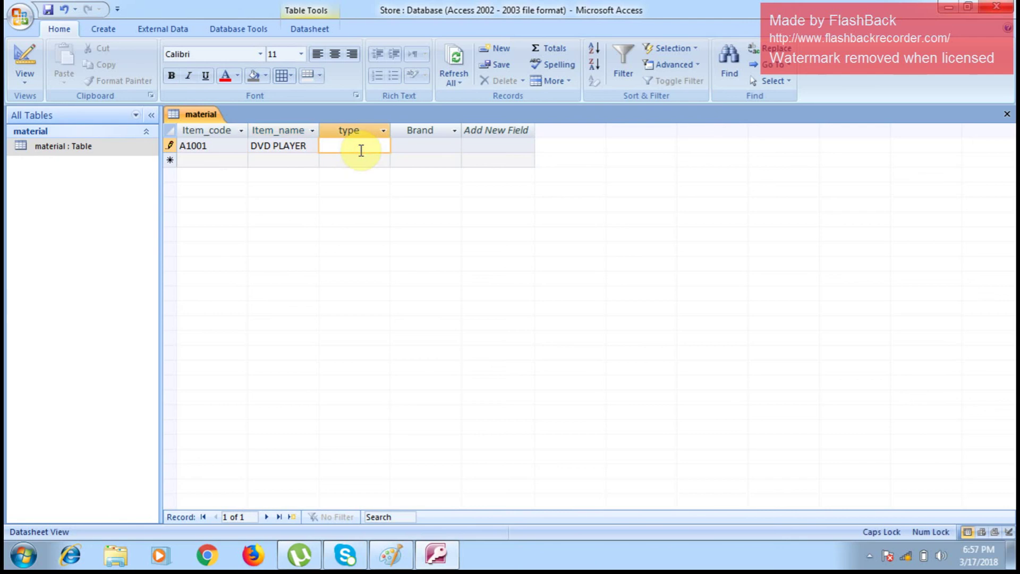
{"action": "type", "text": "NOS"}
{"action": "key", "text": "Tab"}
{"action": "type", "text": "SONY"}
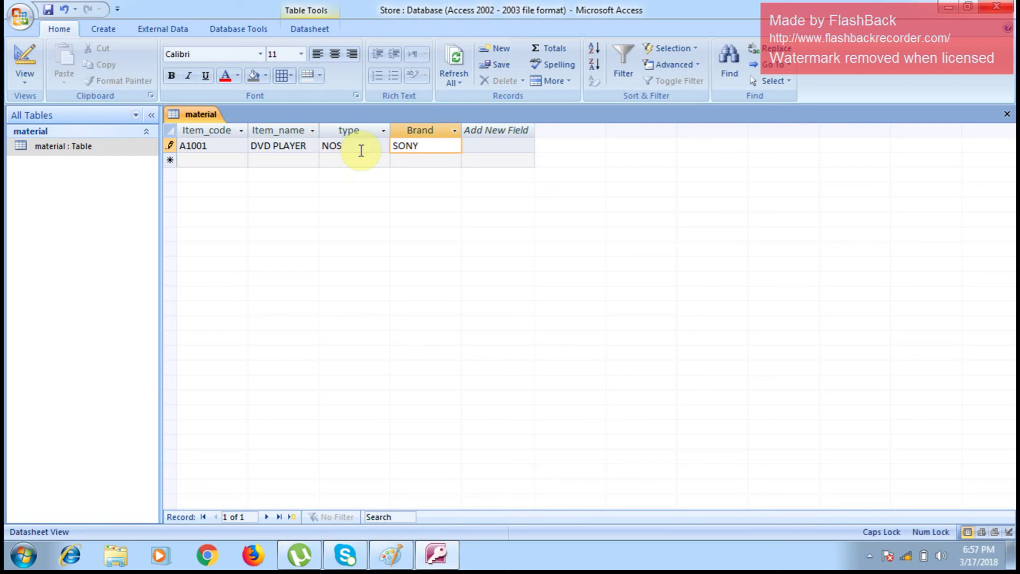
{"action": "key", "text": "Tab"}
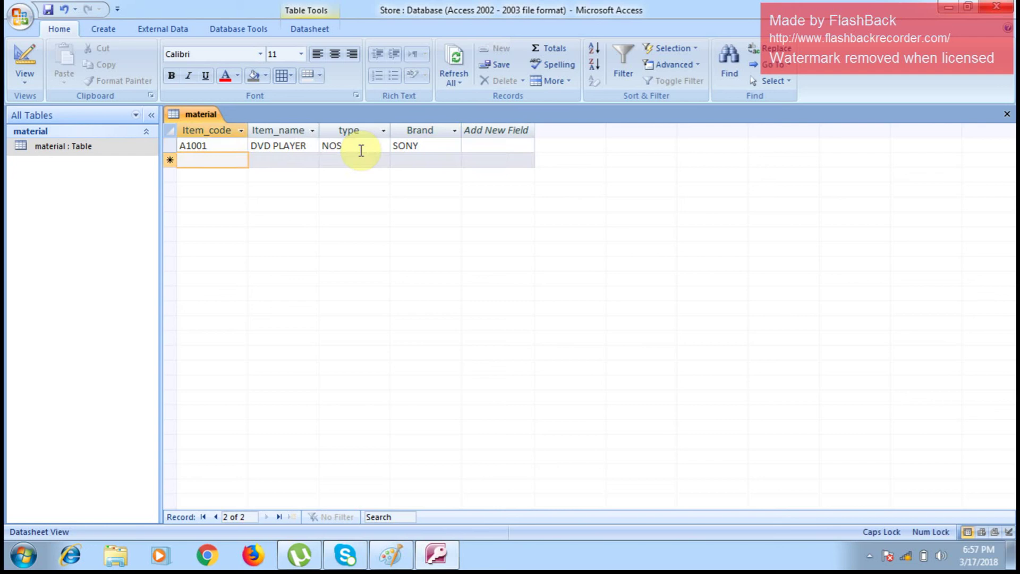
Add a second record with Item_code A1002, Item_name DVD PLAYER, type NOS and Brand SAMSUNG
{"action": "type", "text": "A"}
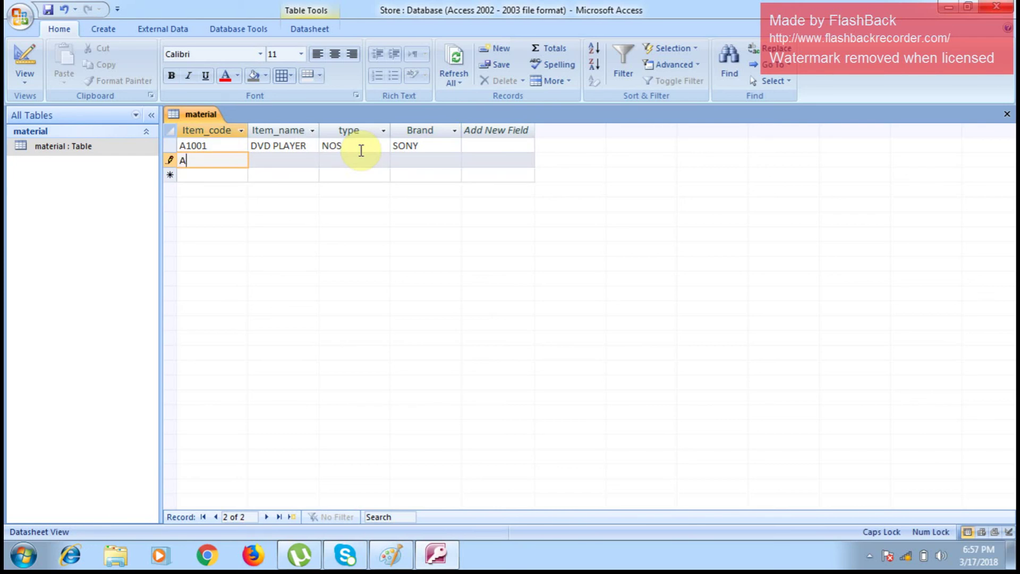
{"action": "type", "text": "1002"}
{"action": "key", "text": "Tab"}
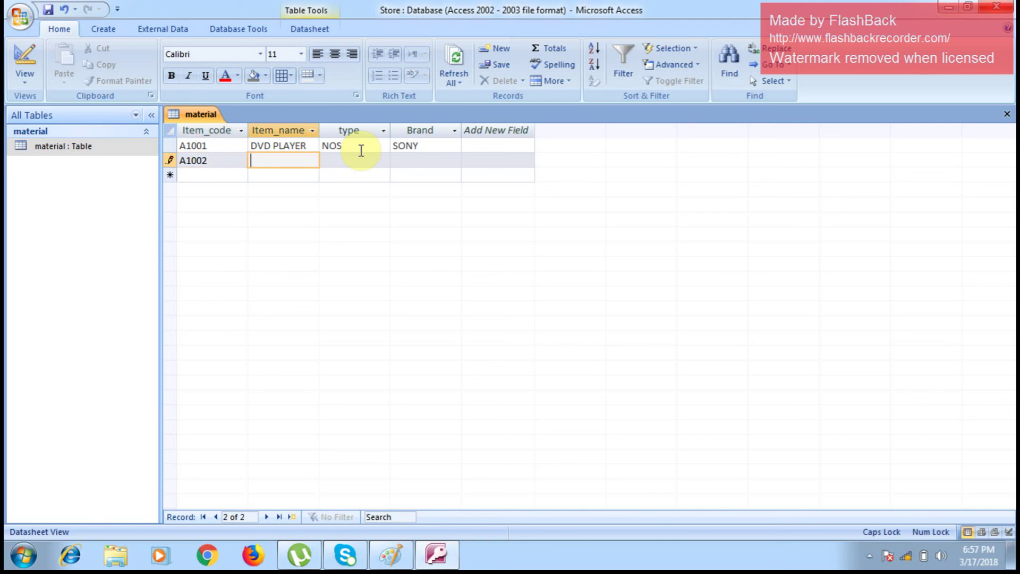
{"action": "type", "text": "DVD PLAYER"}
{"action": "key", "text": "Tab"}
{"action": "type", "text": "NOS"}
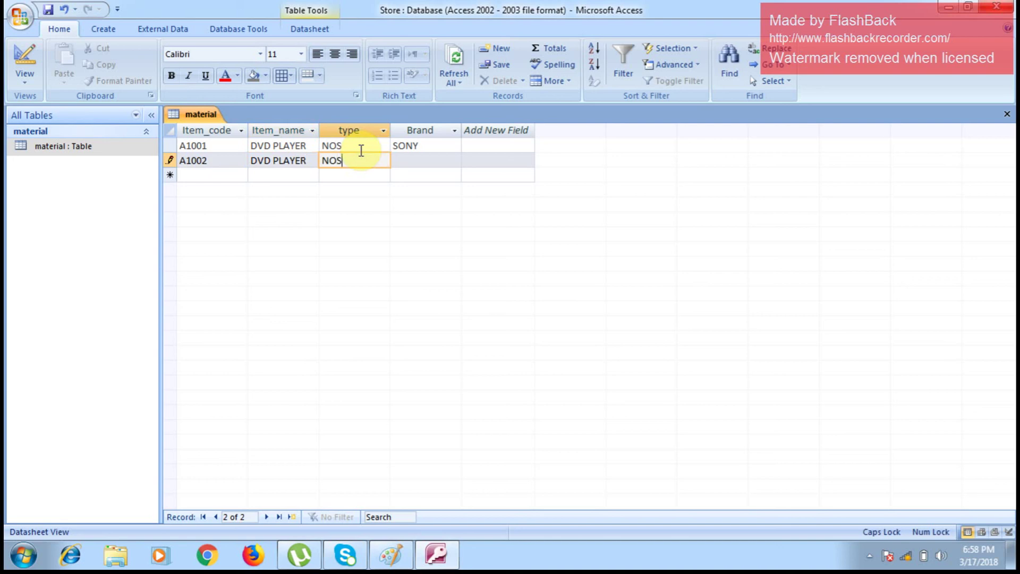
{"action": "key", "text": "Tab"}
{"action": "type", "text": "SA"}
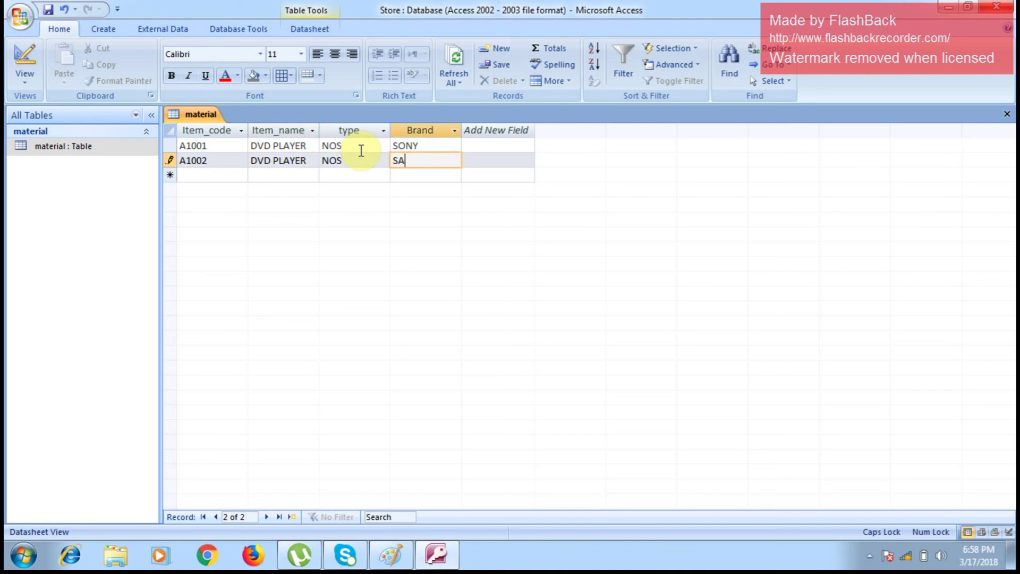
{"action": "type", "text": "MSUNG"}
{"action": "key", "text": "Tab"}
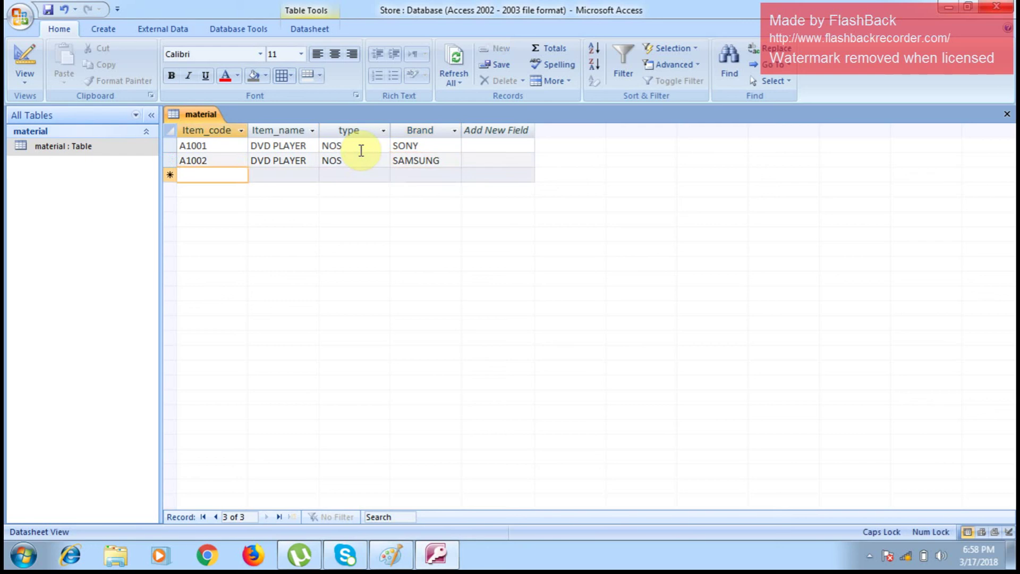
Add a third record with Item_code B1001, Item_name LED TV, type NOS and Brand LG
{"action": "type", "text": "B1001"}
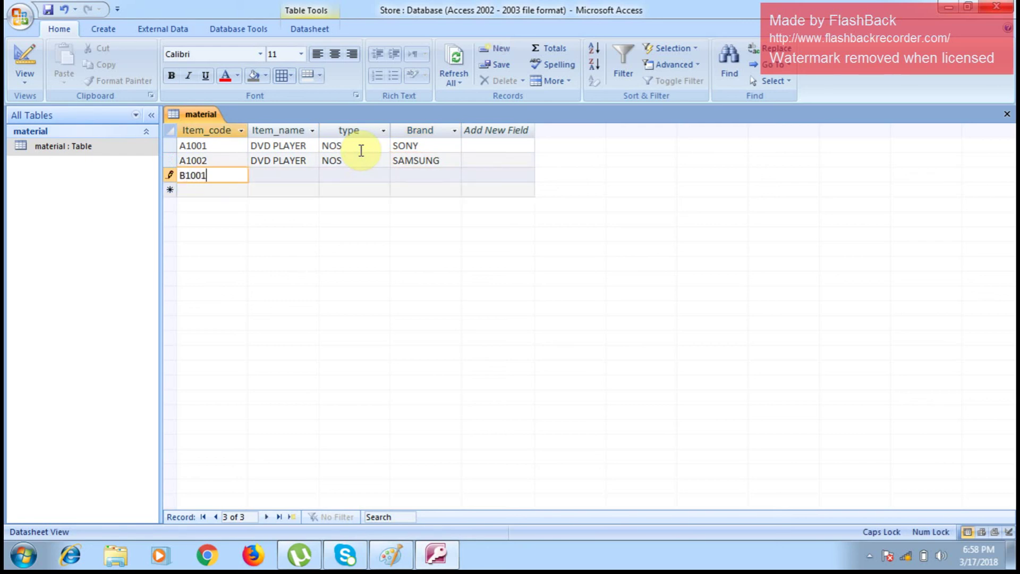
{"action": "key", "text": "Tab"}
{"action": "type", "text": "LED TV"}
{"action": "key", "text": "Tab"}
{"action": "type", "text": "NOS"}
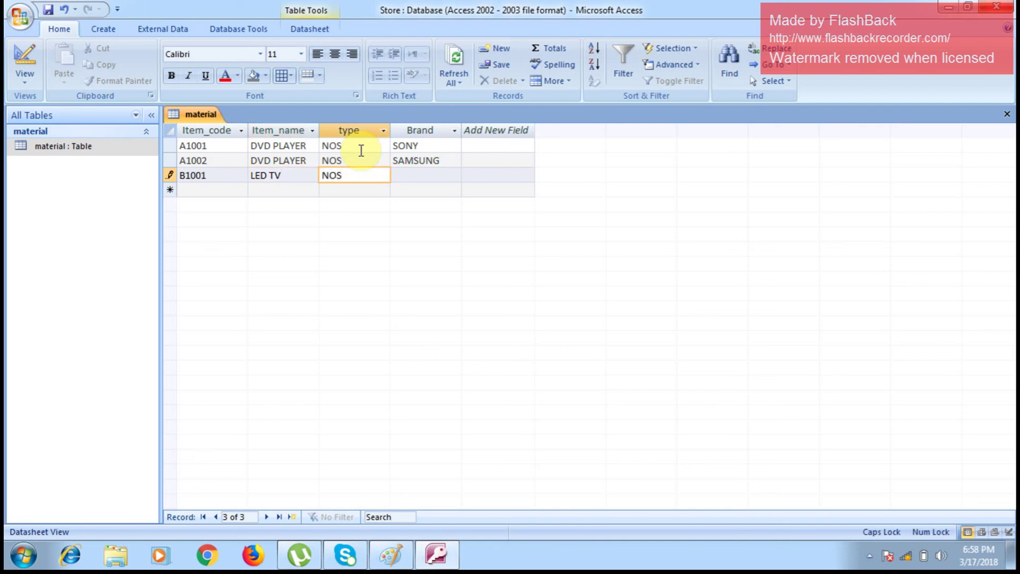
{"action": "key", "text": "Tab"}
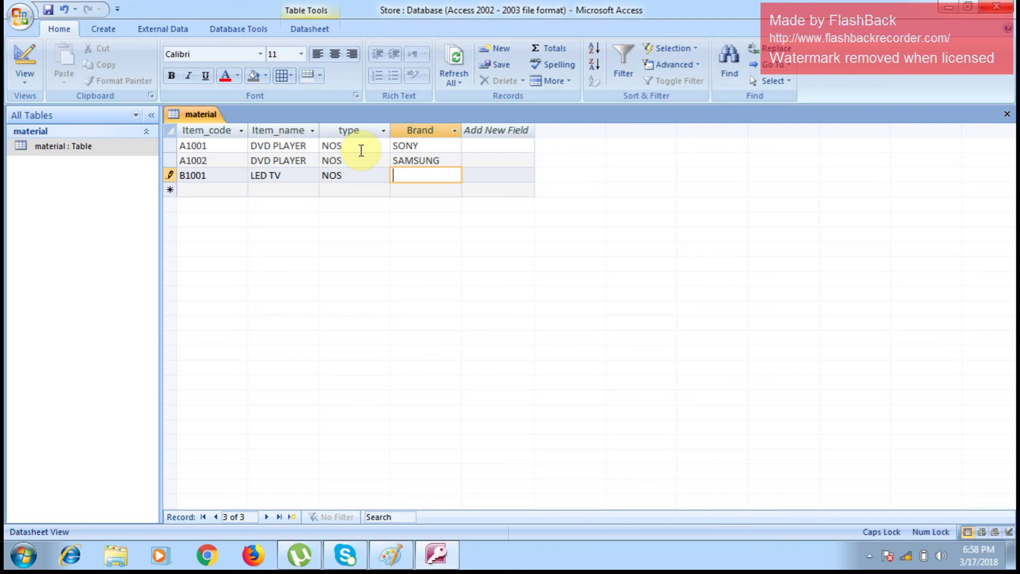
{"action": "type", "text": "LG"}
{"action": "key", "text": "Tab"}
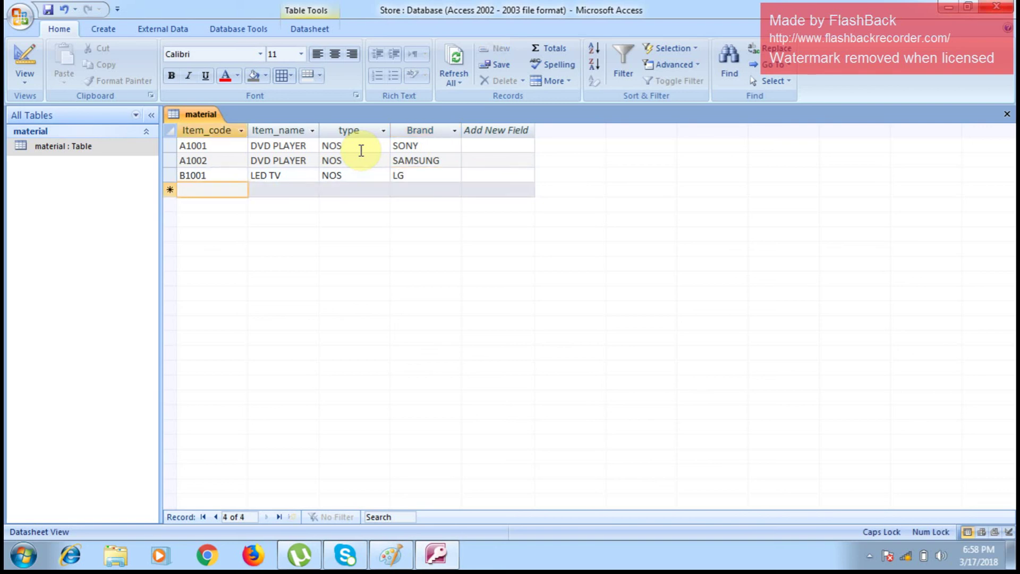
Add a fourth record with Item_code B1002, Item_name SMART TV, type NOS and Brand SONY
{"action": "type", "text": "B1"}
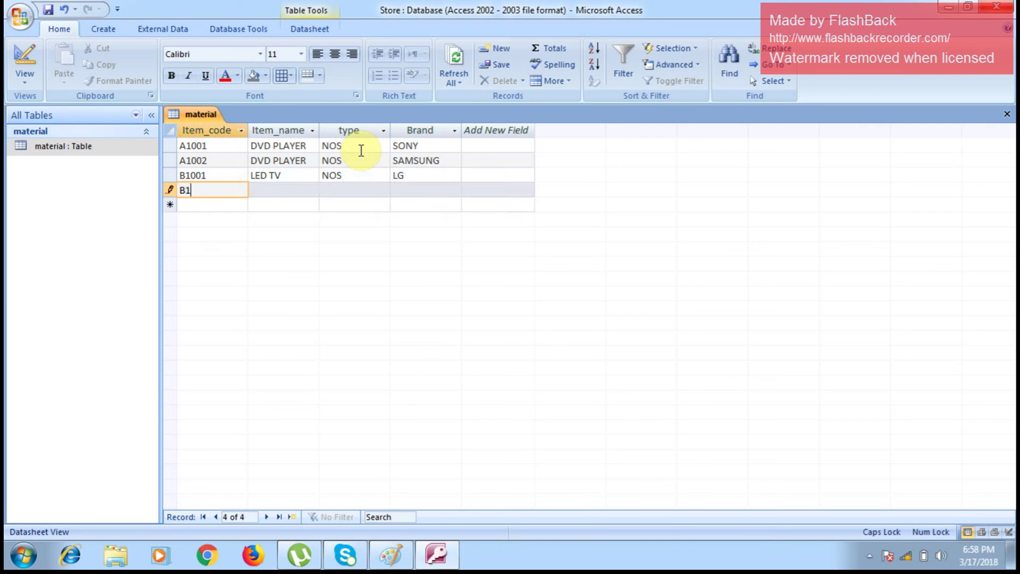
{"action": "type", "text": "002"}
{"action": "key", "text": "Tab"}
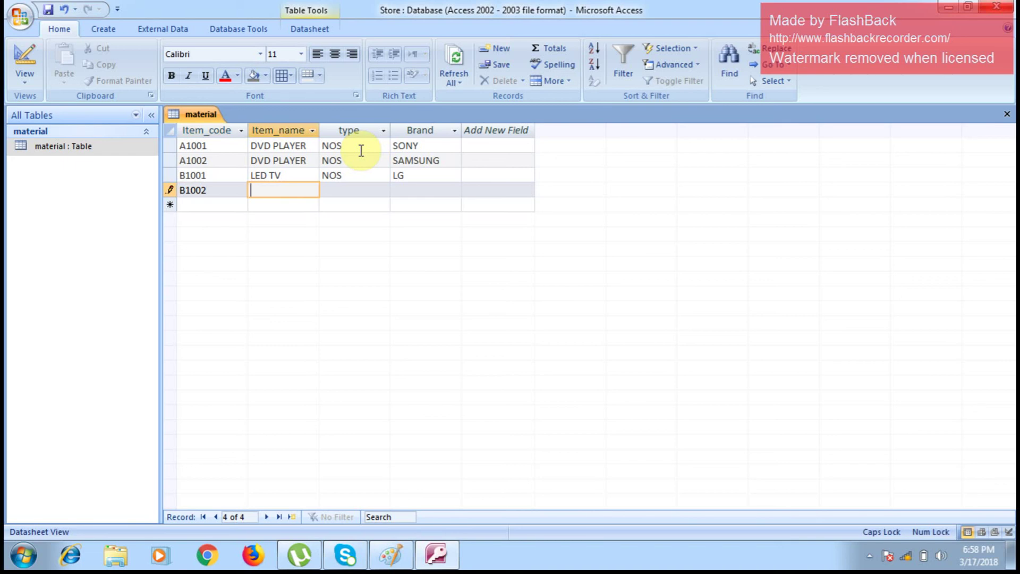
{"action": "type", "text": "SMART TV"}
{"action": "key", "text": "Tab"}
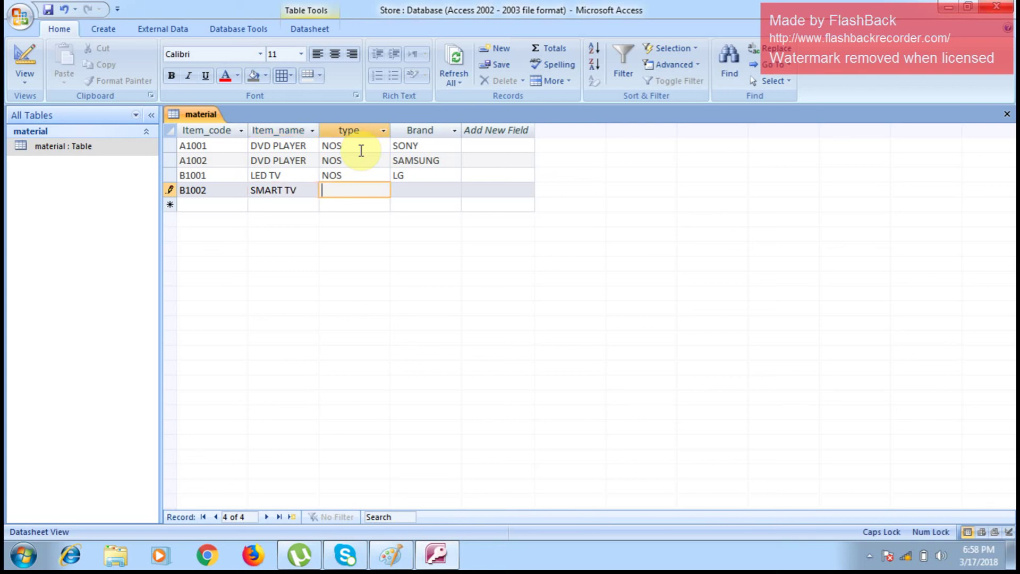
{"action": "type", "text": "NOS"}
{"action": "key", "text": "Tab"}
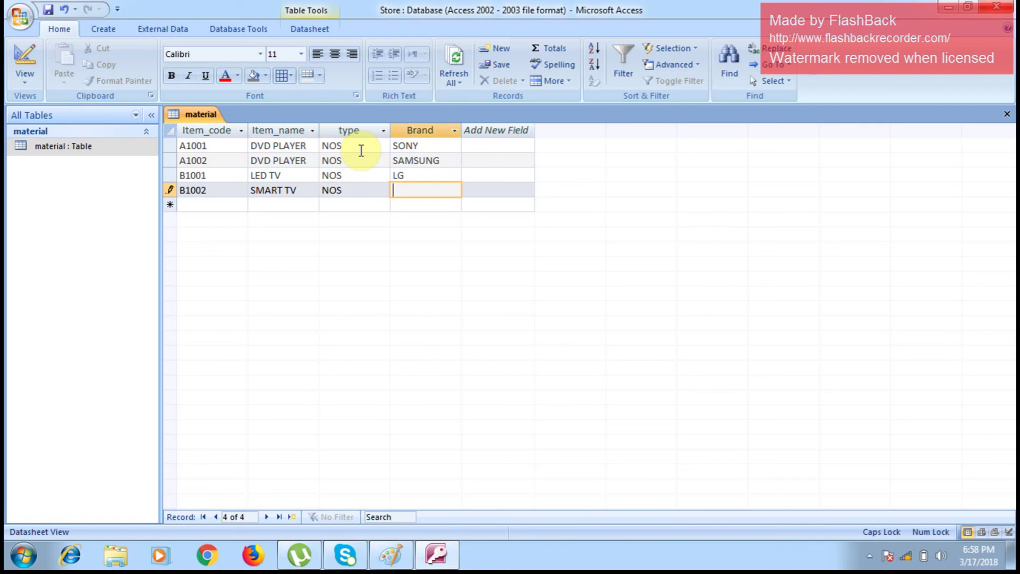
{"action": "type", "text": "SONY"}
{"action": "key", "text": "Tab"}
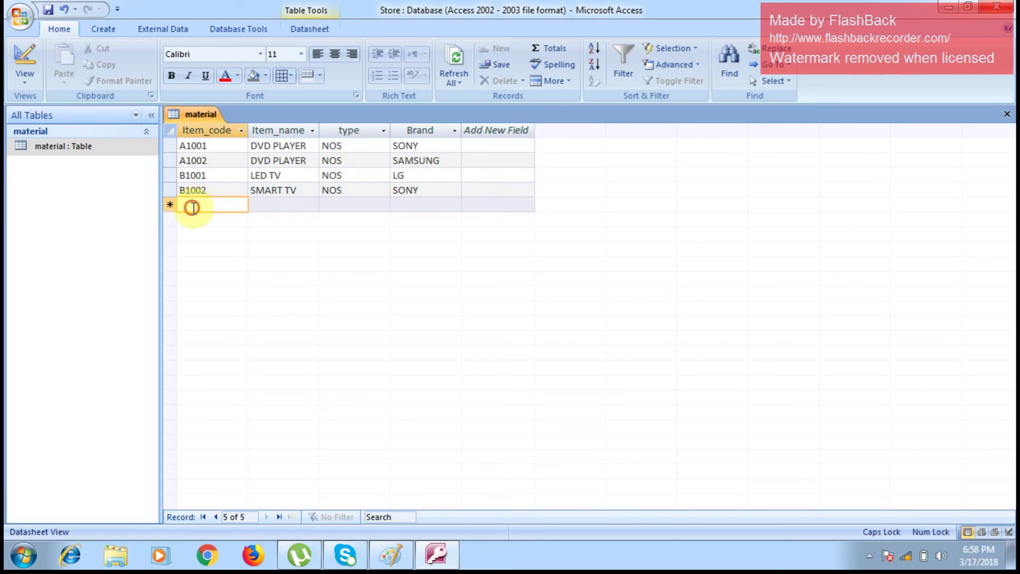
Add a fifth record with Item_code C1001, Item_name HOME THEATR, type NOS and Brand SONY
{"action": "type", "text": "C1001"}
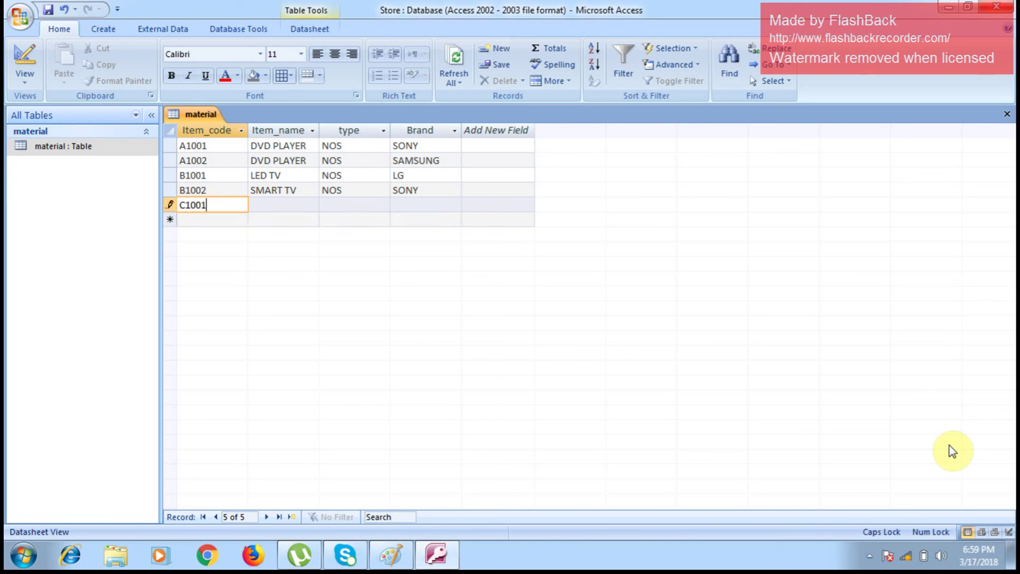
{"action": "key", "text": "Tab"}
{"action": "type", "text": "HOME "}
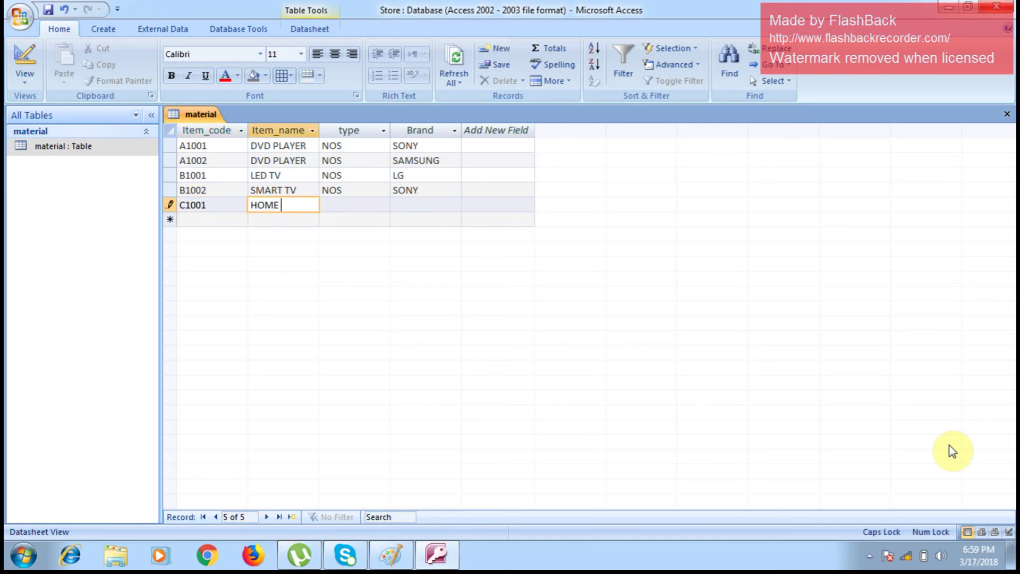
{"action": "type", "text": "THEATR"}
{"action": "key", "text": "Tab"}
{"action": "type", "text": "N"}
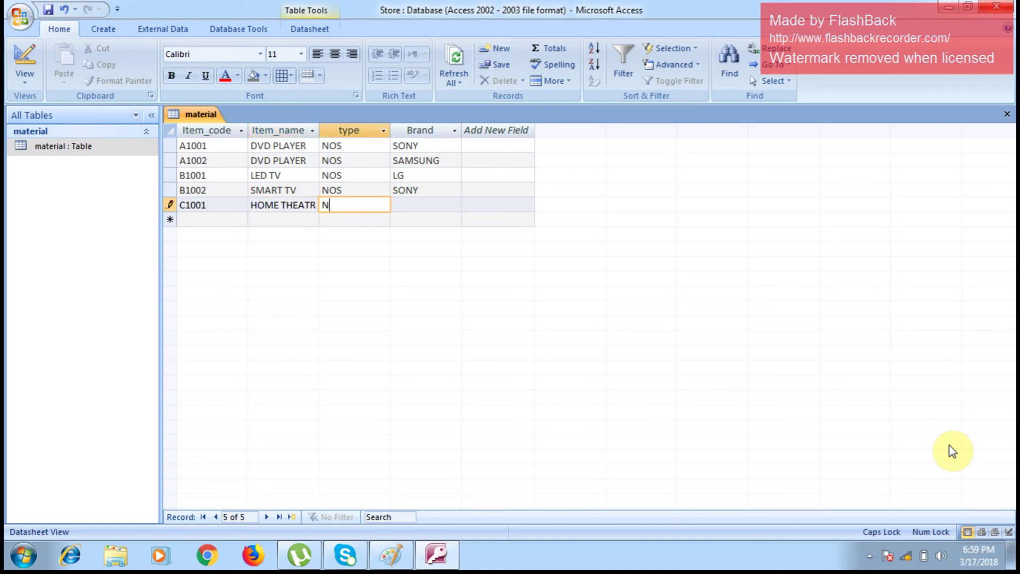
{"action": "type", "text": "OS"}
{"action": "key", "text": "Tab"}
{"action": "type", "text": "SONY"}
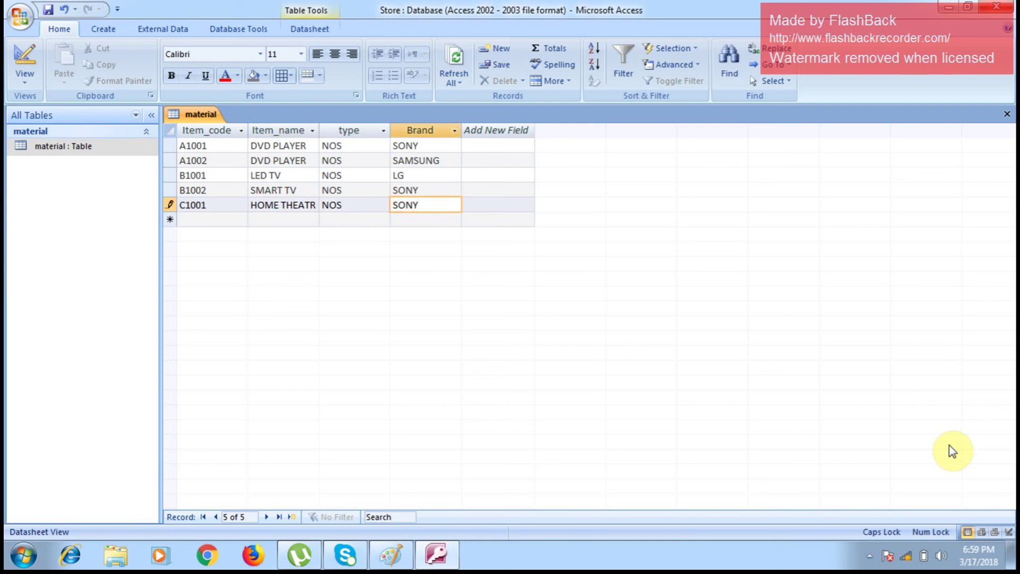
{"action": "key", "text": "Tab"}
{"action": "key", "text": "Tab"}
{"action": "key", "text": "shift+Tab"}
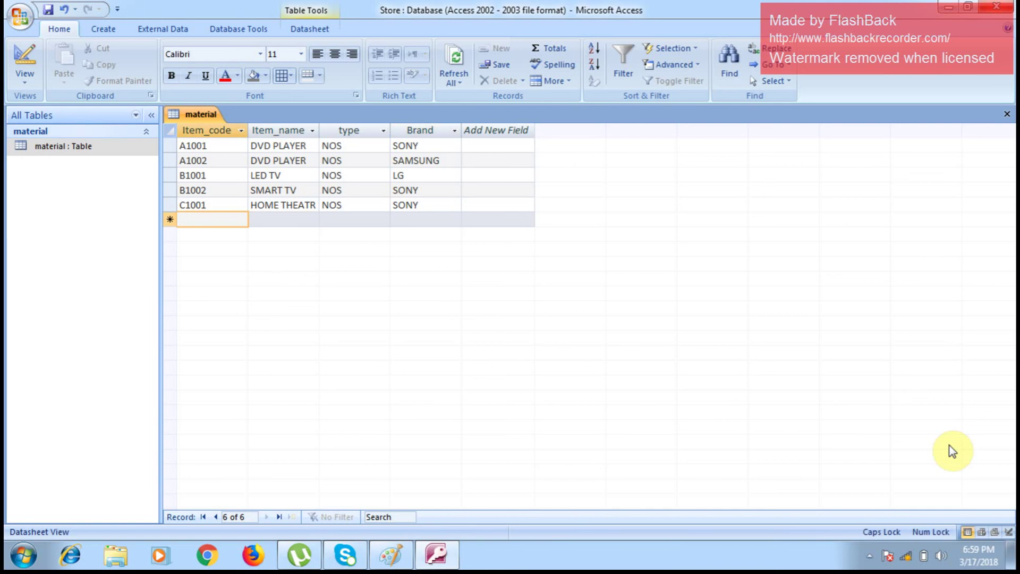
Add a sixth record with Item_code C1002, Item_name HOME THEATRE, type NOS and Brand AKIRA
{"action": "type", "text": "C"}
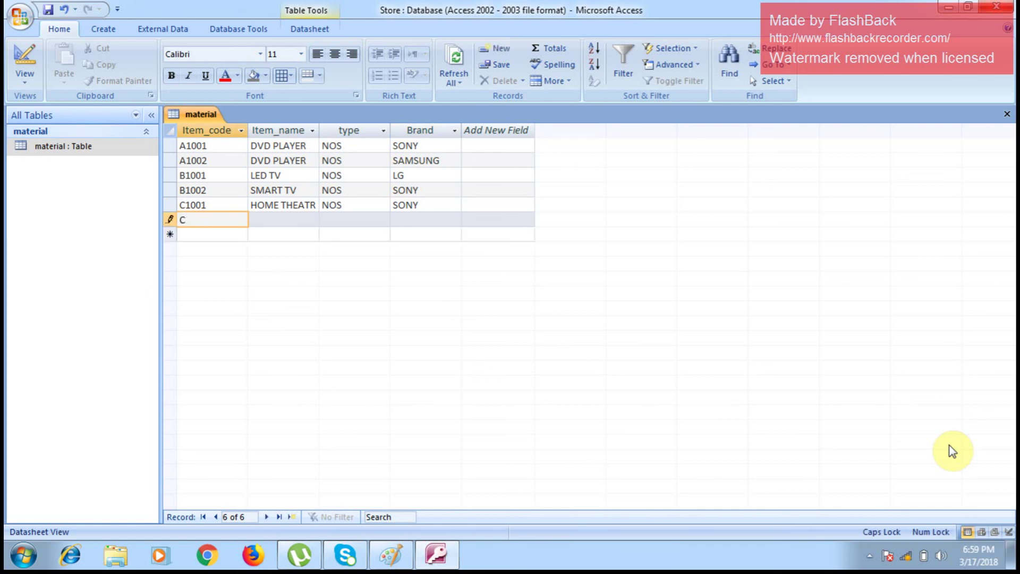
{"action": "type", "text": "1002"}
{"action": "key", "text": "Tab"}
{"action": "type", "text": "H"}
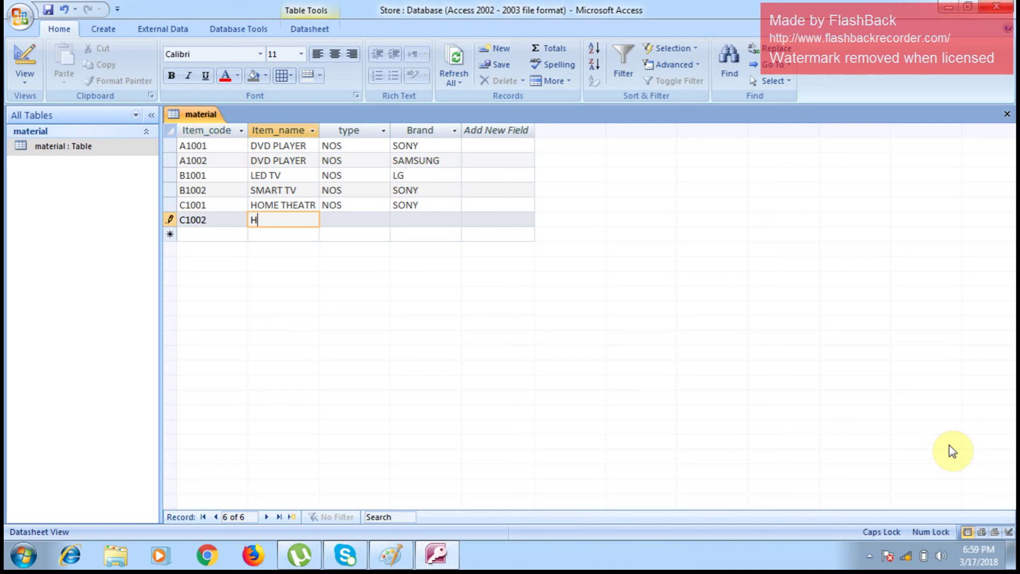
{"action": "type", "text": "OME THEATRE"}
{"action": "key", "text": "Tab"}
{"action": "type", "text": "NOS"}
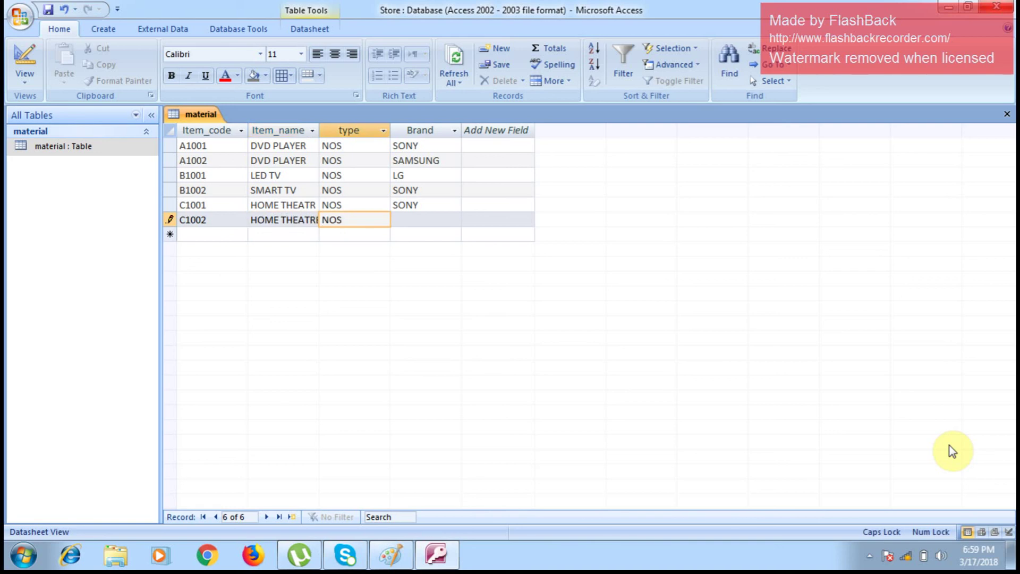
{"action": "key", "text": "Tab"}
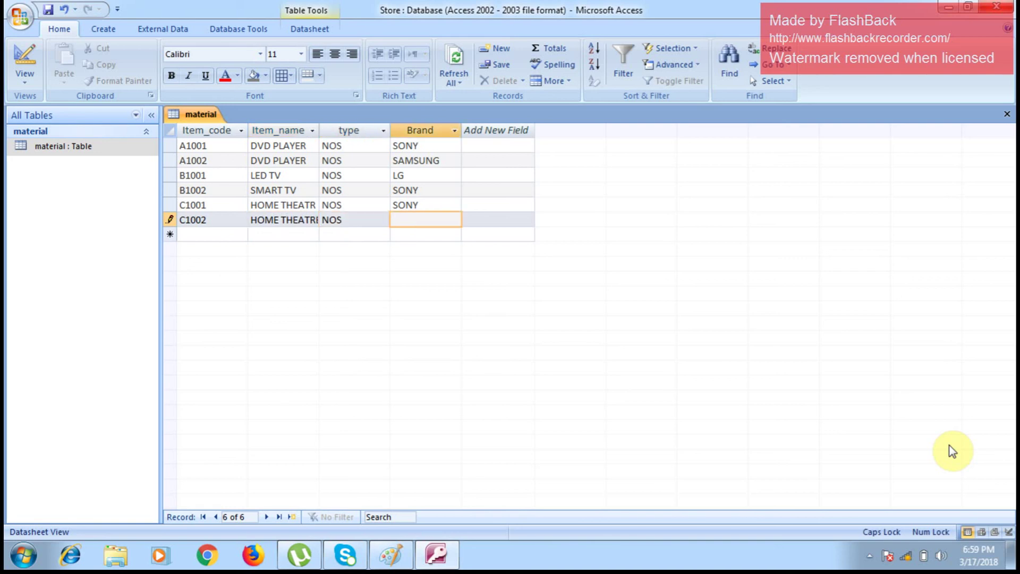
{"action": "type", "text": "AKIRA"}
{"action": "key", "text": "Tab"}
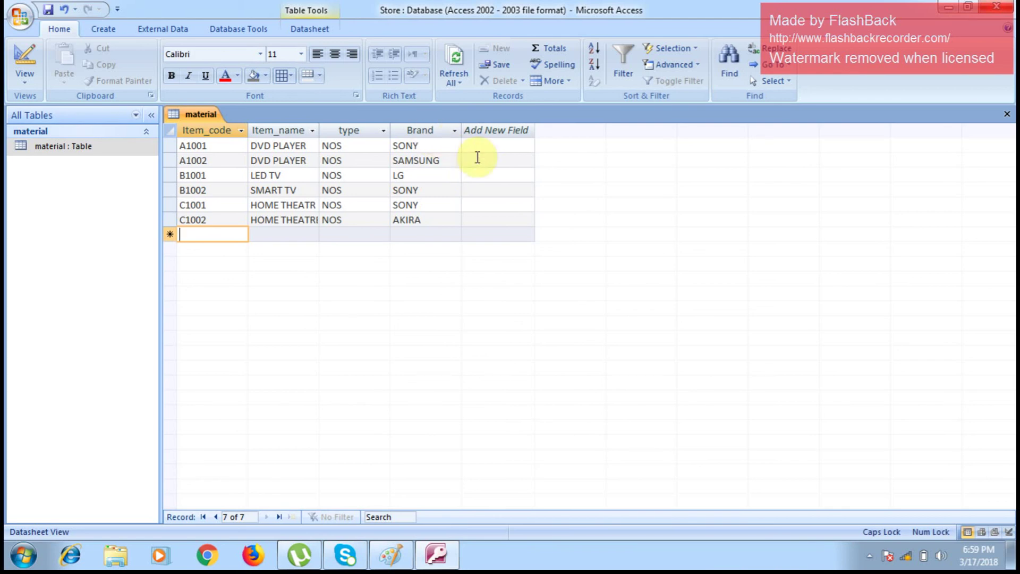
Close the material table's datasheet and reopen the table in Design View
{"action": "double_click", "coordinate": [307, 146]}
{"action": "left_click", "coordinate": [244, 148]}
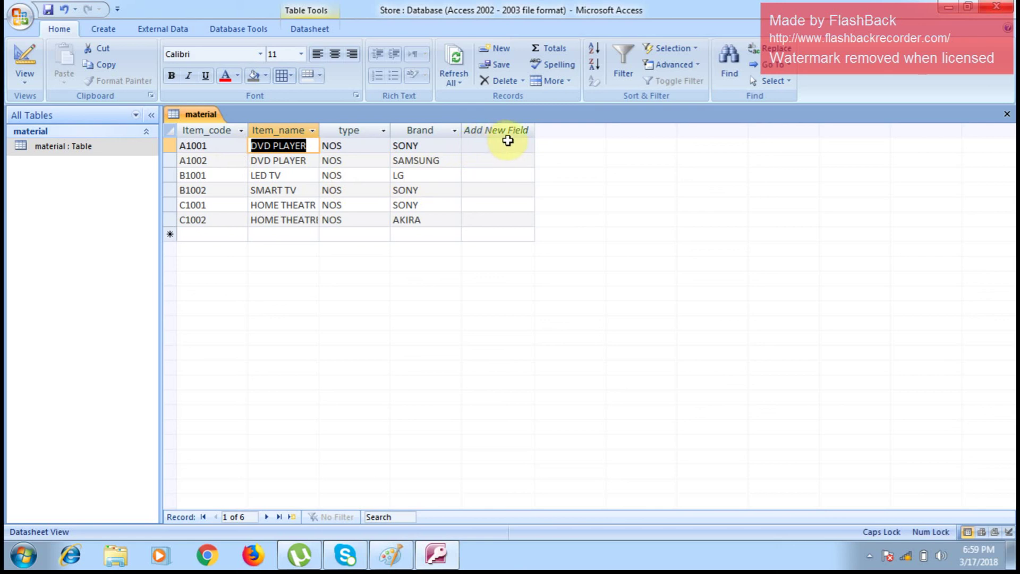
{"action": "left_click", "coordinate": [1007, 115]}
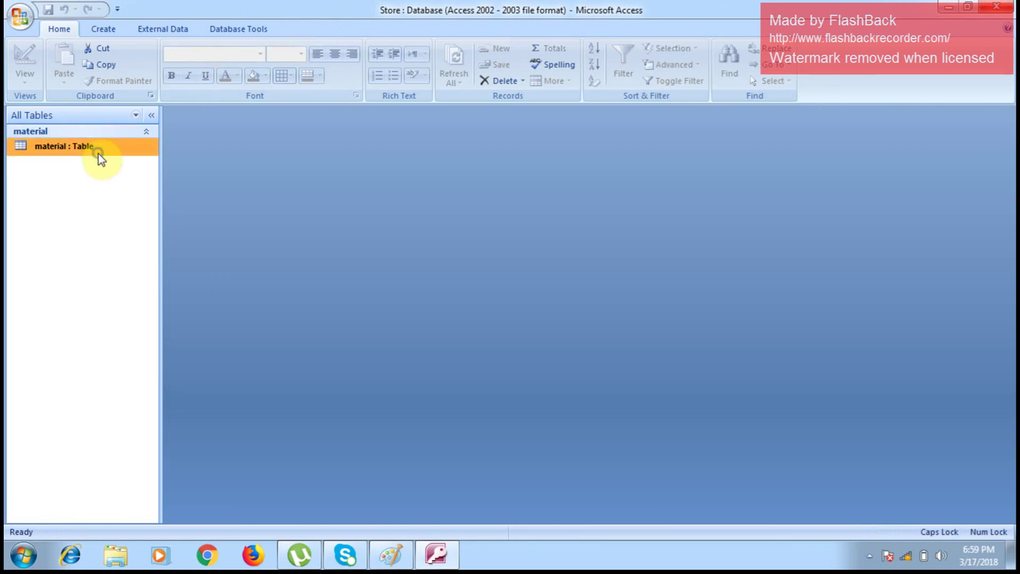
{"action": "right_click", "coordinate": [98, 154]}
{"action": "left_click", "coordinate": [154, 177]}
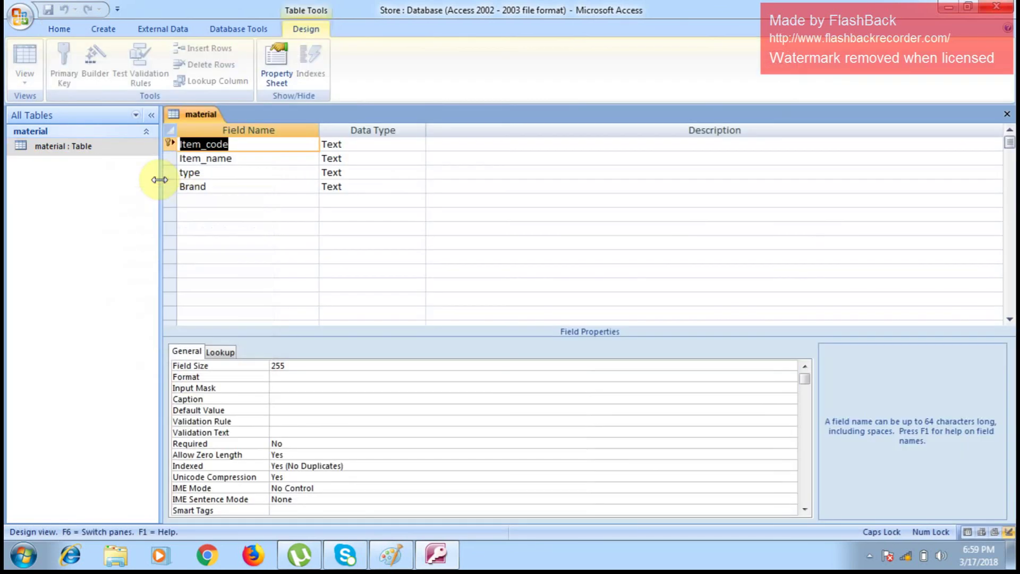
Add a Text field named MODEL below Brand, then close the material table and save its design changes
{"action": "left_click", "coordinate": [203, 200]}
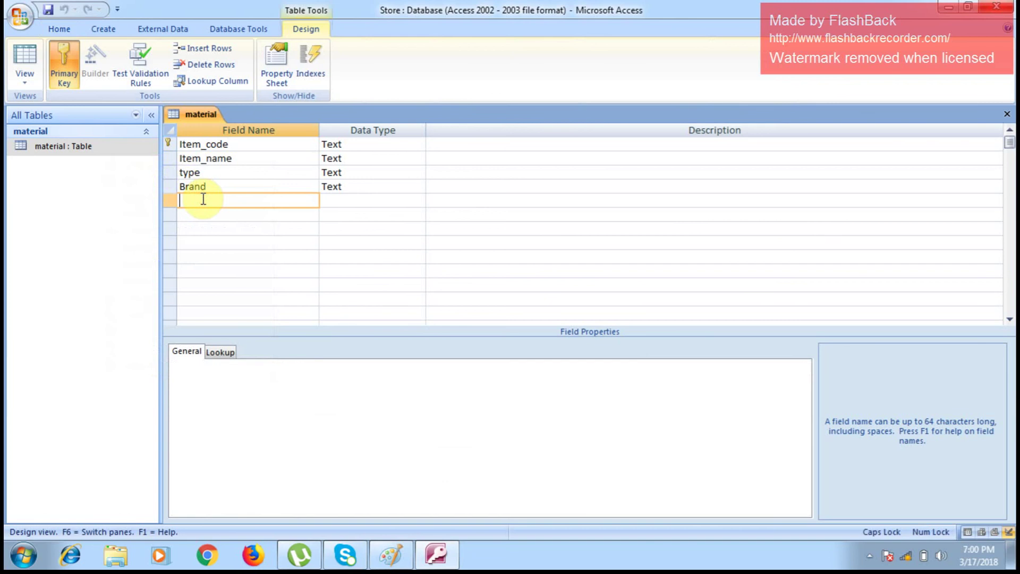
{"action": "type", "text": "MODE"}
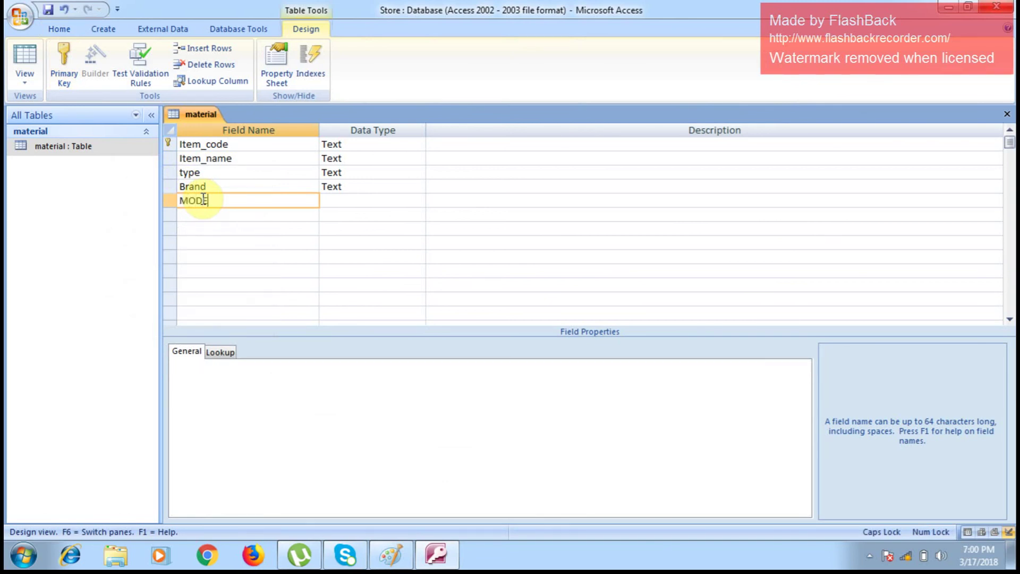
{"action": "type", "text": "L"}
{"action": "key", "text": "Tab"}
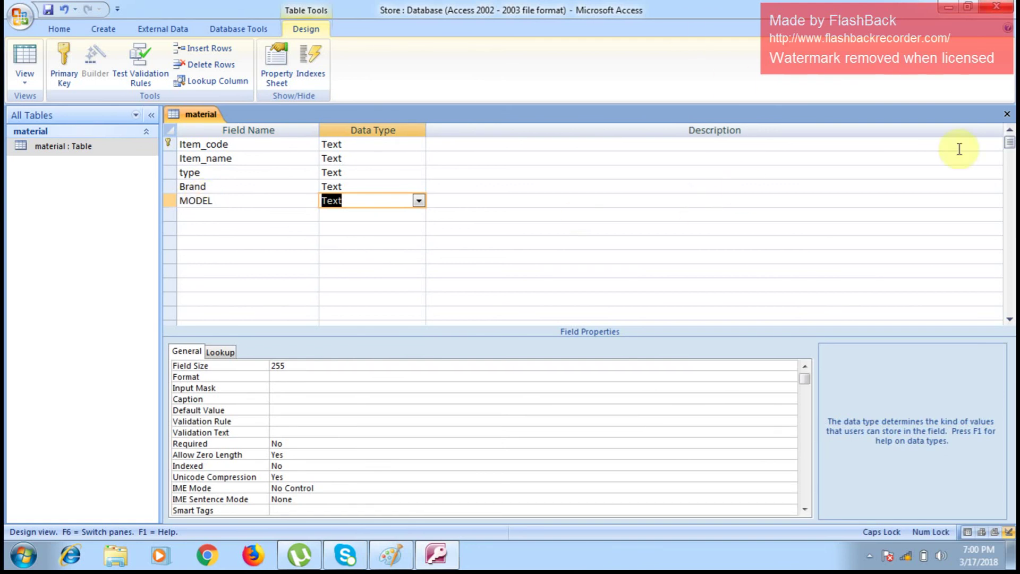
{"action": "left_click", "coordinate": [1006, 112]}
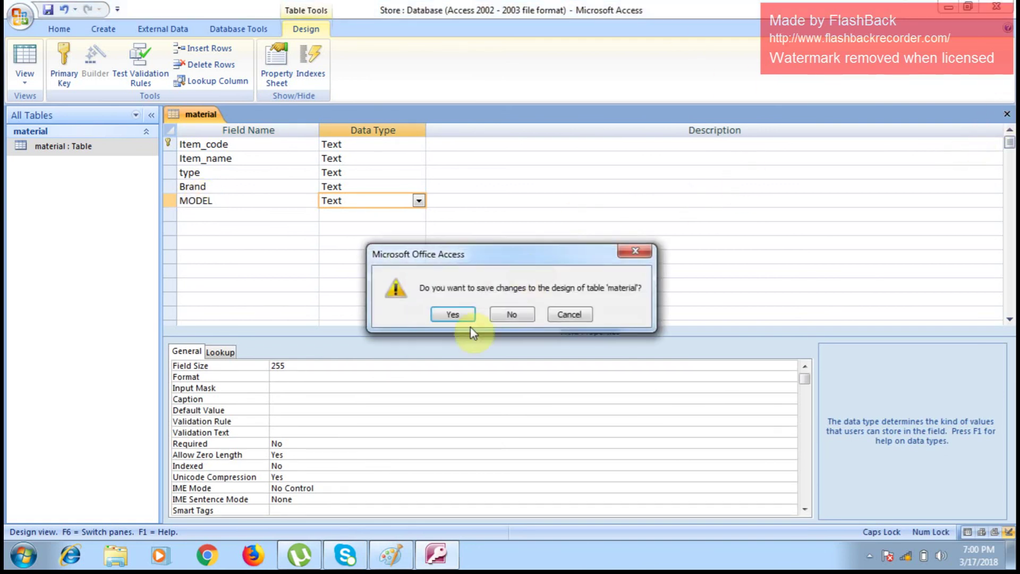
{"action": "left_click", "coordinate": [453, 315]}
Open the material table in Datasheet View and place the cursor in the MODEL field of record A1001
{"action": "double_click", "coordinate": [91, 158]}
{"action": "left_click", "coordinate": [483, 147]}
{"action": "left_click", "coordinate": [484, 160]}
{"action": "left_click", "coordinate": [475, 176]}
{"action": "left_click", "coordinate": [471, 190]}
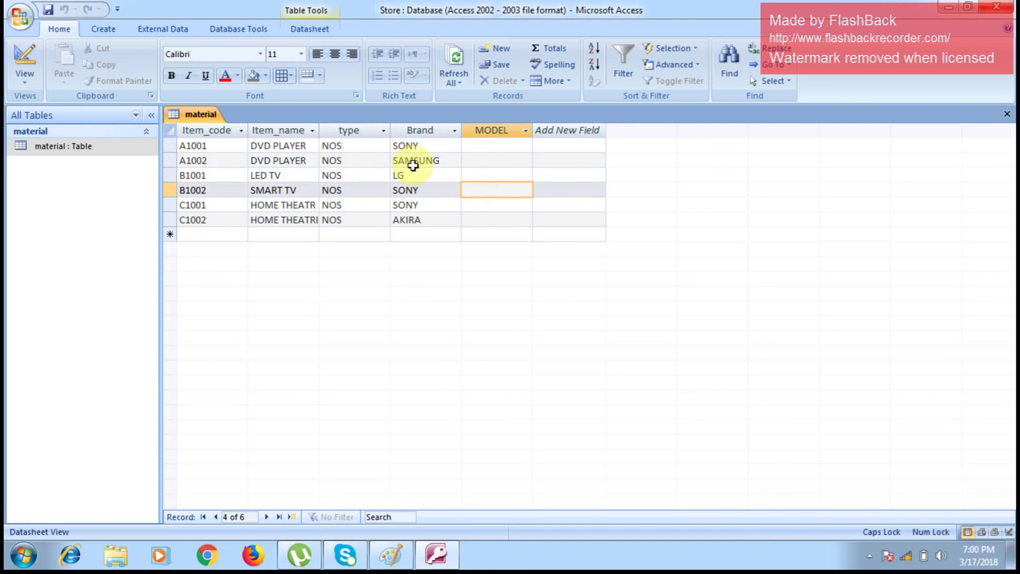
{"action": "left_click", "coordinate": [508, 145]}
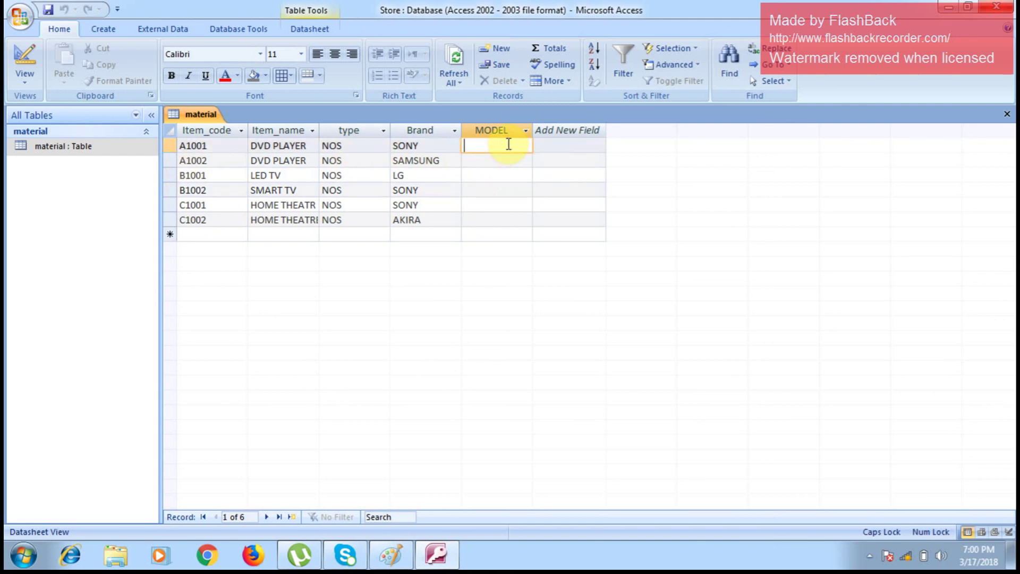